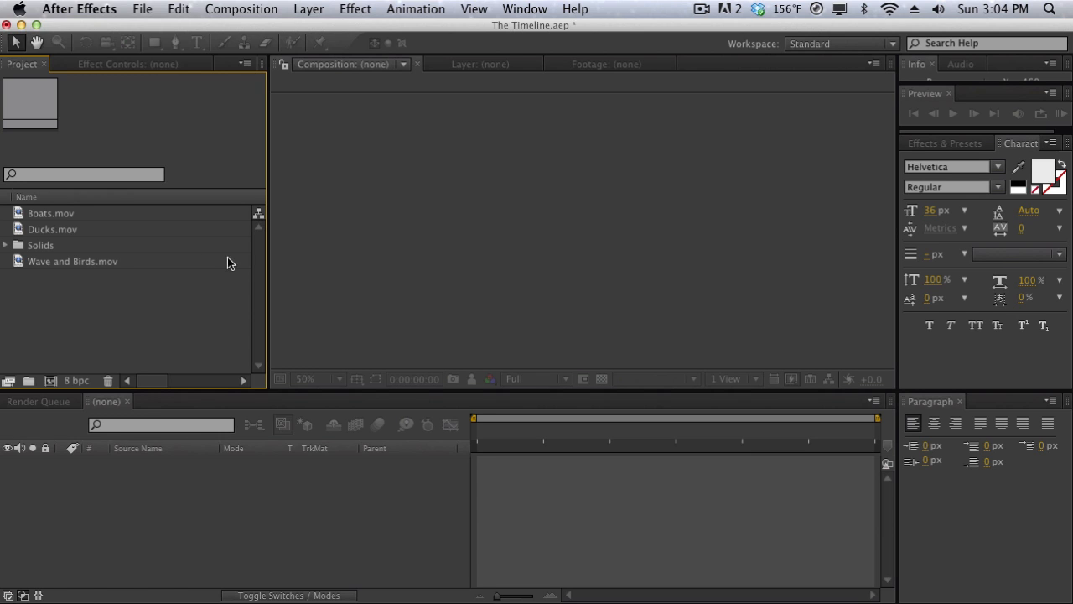
Create a new composition named Main Comp with a width of 1280 px and the aspect ratio locked to 16:9.
left_click(241, 9)
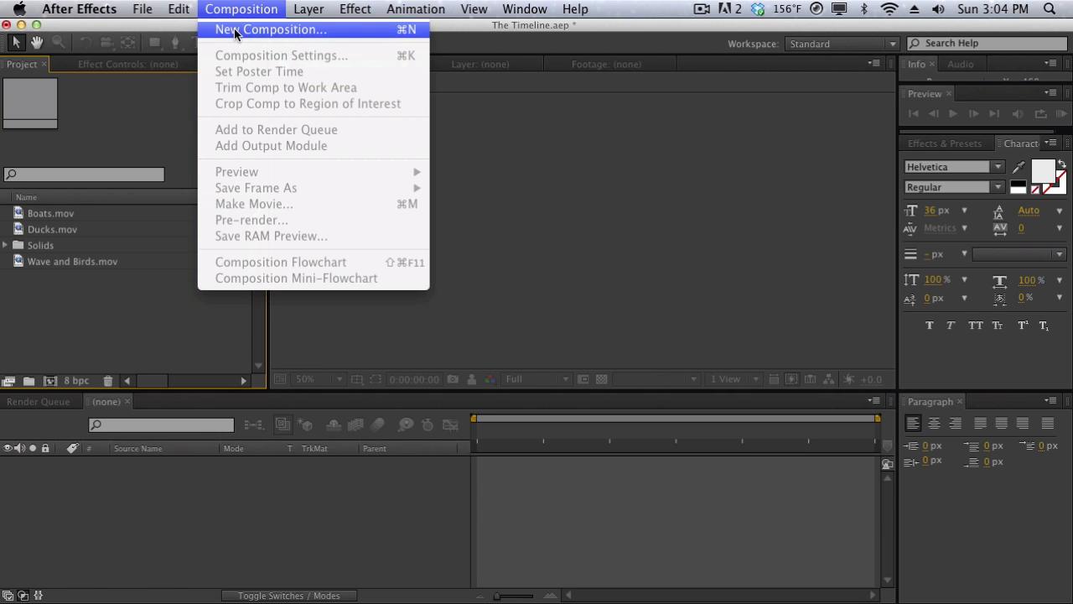
left_click(236, 30)
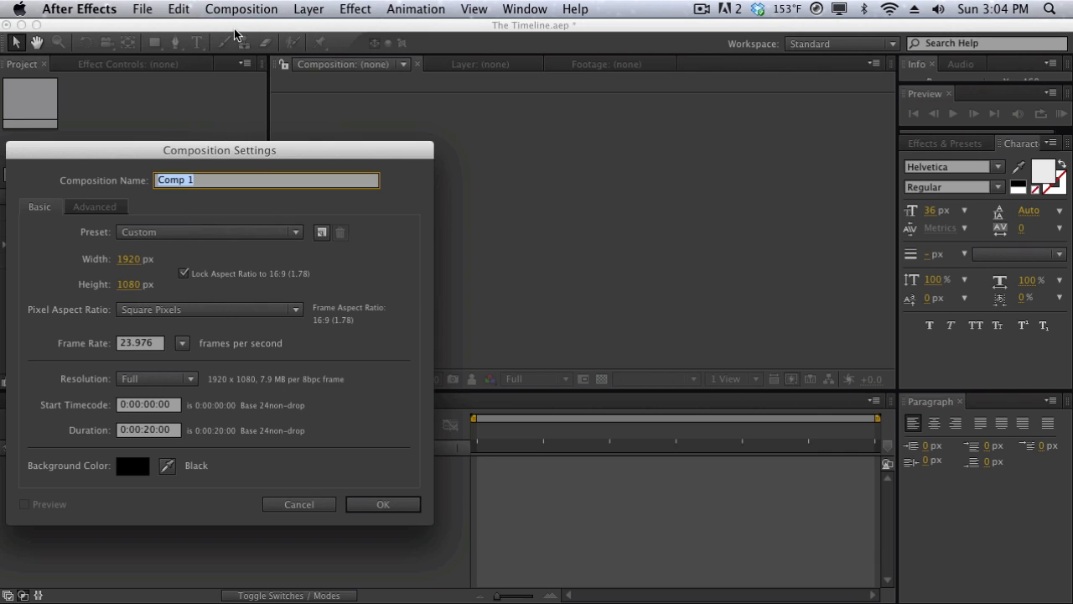
type("Main Comp")
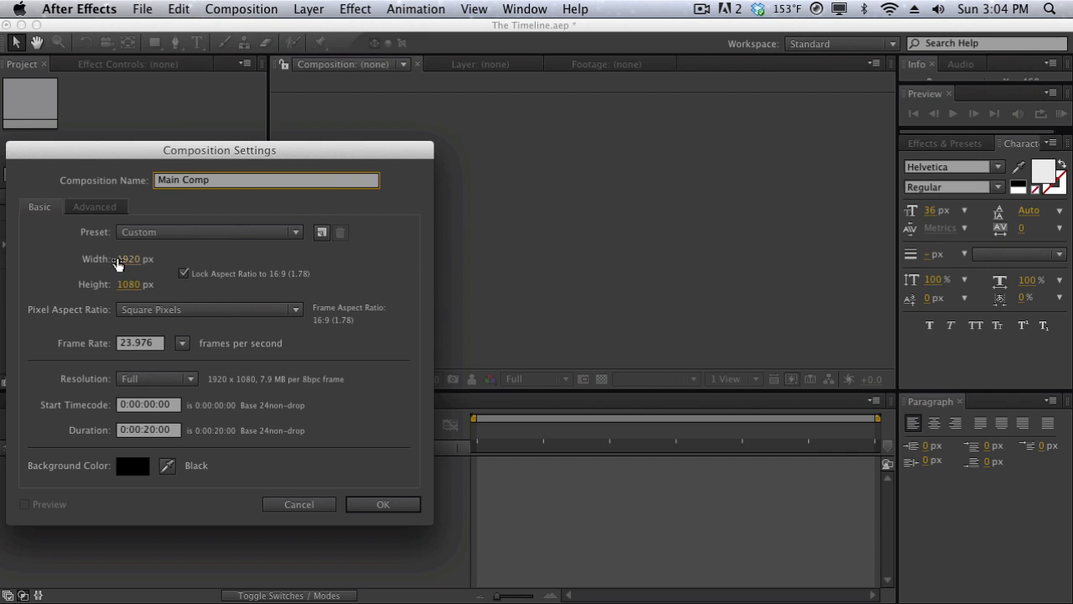
left_click(127, 259)
type("1280")
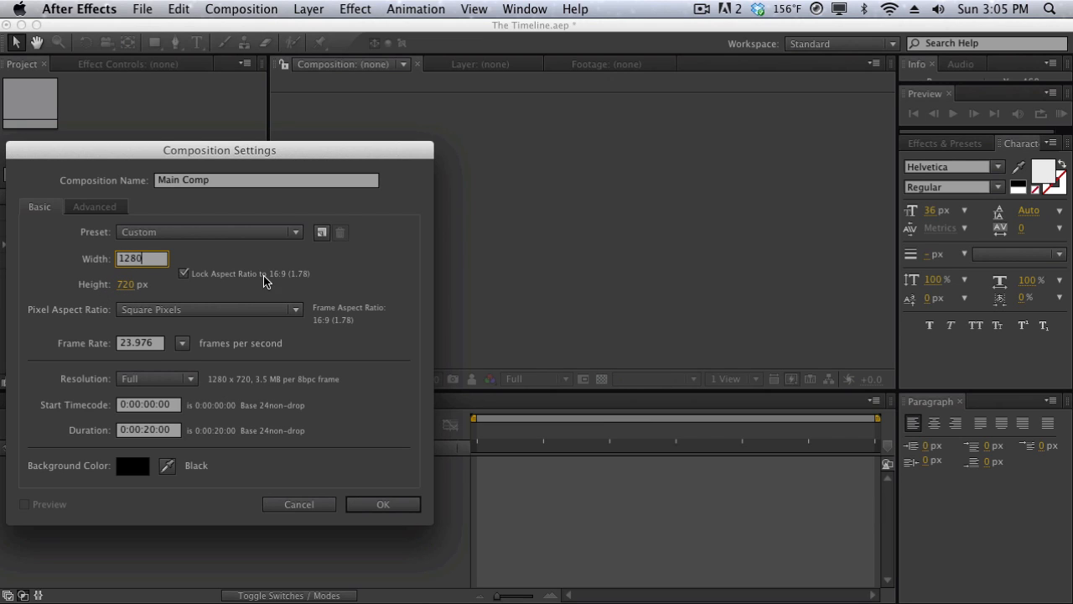
left_click(376, 503)
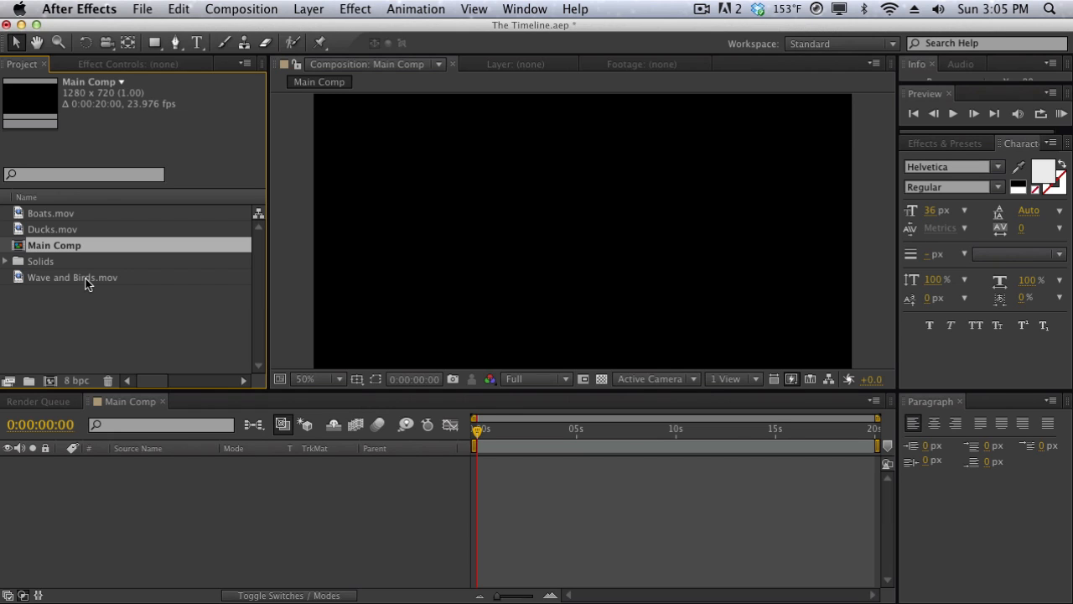
Add Wave and Birds.mov to the Main Comp timeline and widen the source name column to fit its full name.
left_click_drag(84, 282, 239, 541)
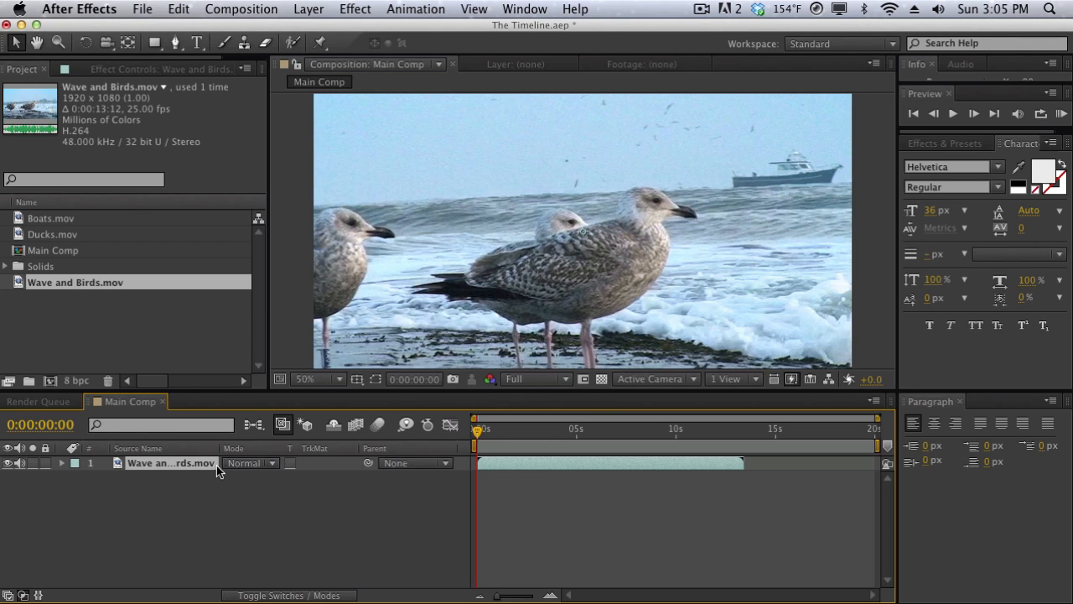
left_click_drag(219, 449, 256, 447)
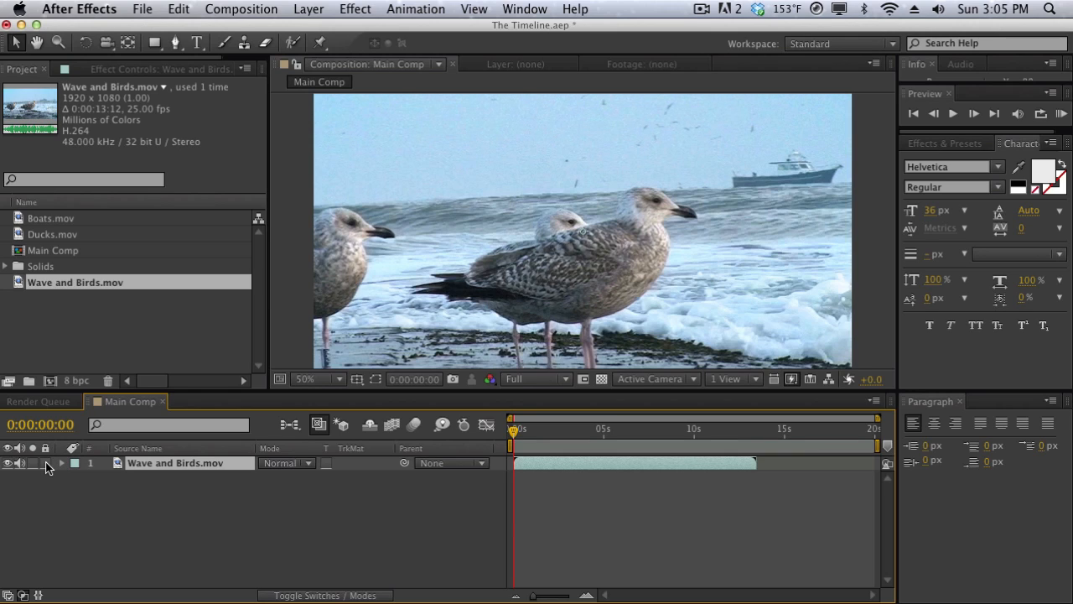
Lock and unlock the Wave and Birds.mov layer, and turn its solo switch on and off again.
left_click(46, 465)
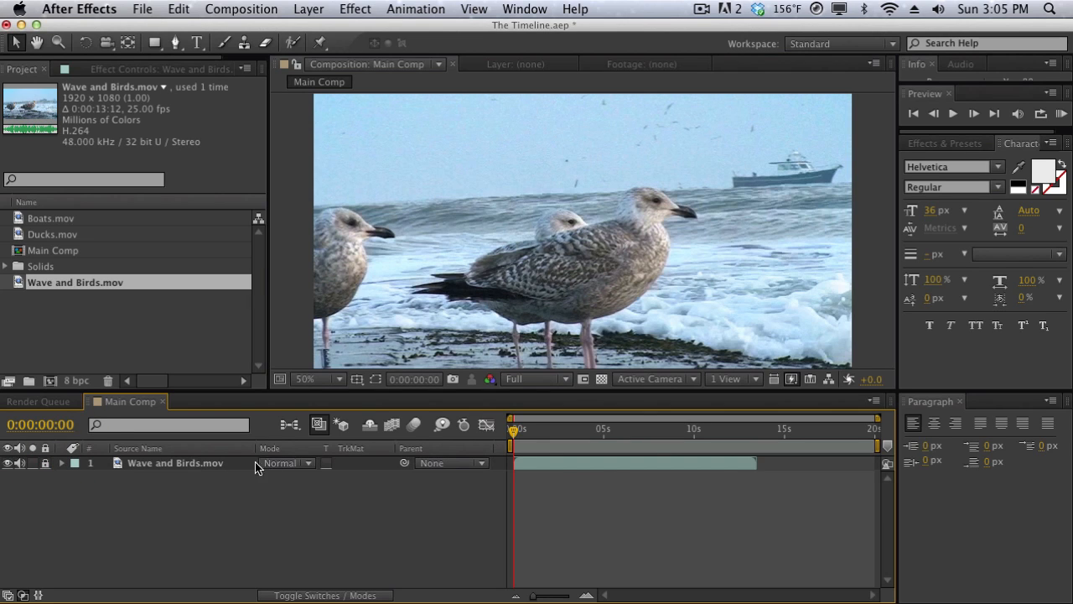
left_click(46, 465)
left_click(33, 464)
left_click(32, 464)
Add Ducks.mov above the Wave and Birds.mov layer and try soloing each layer in turn.
left_click_drag(149, 235, 155, 459)
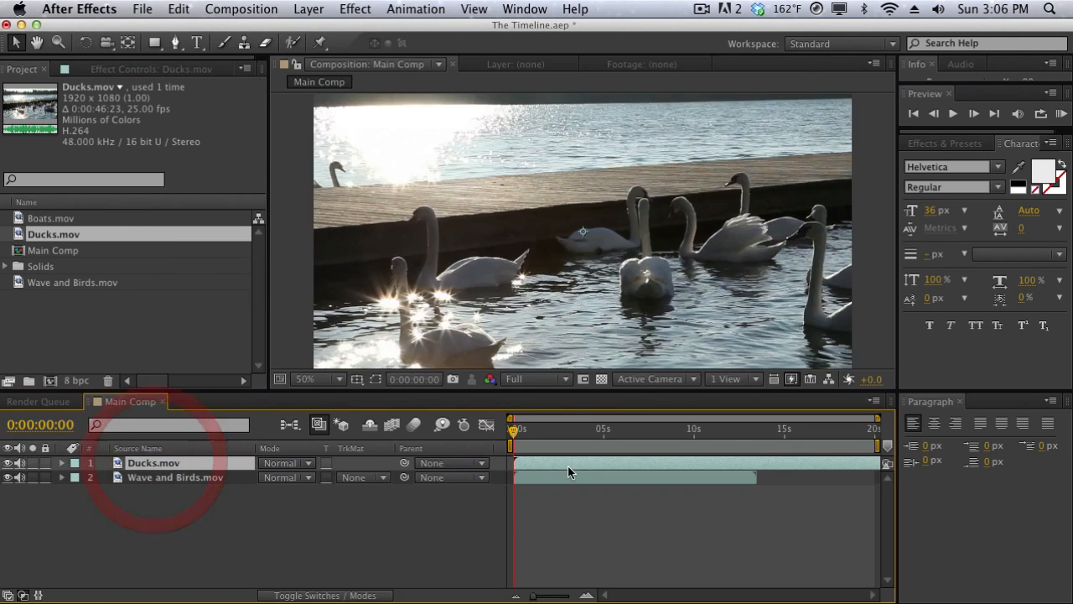
left_click(33, 477)
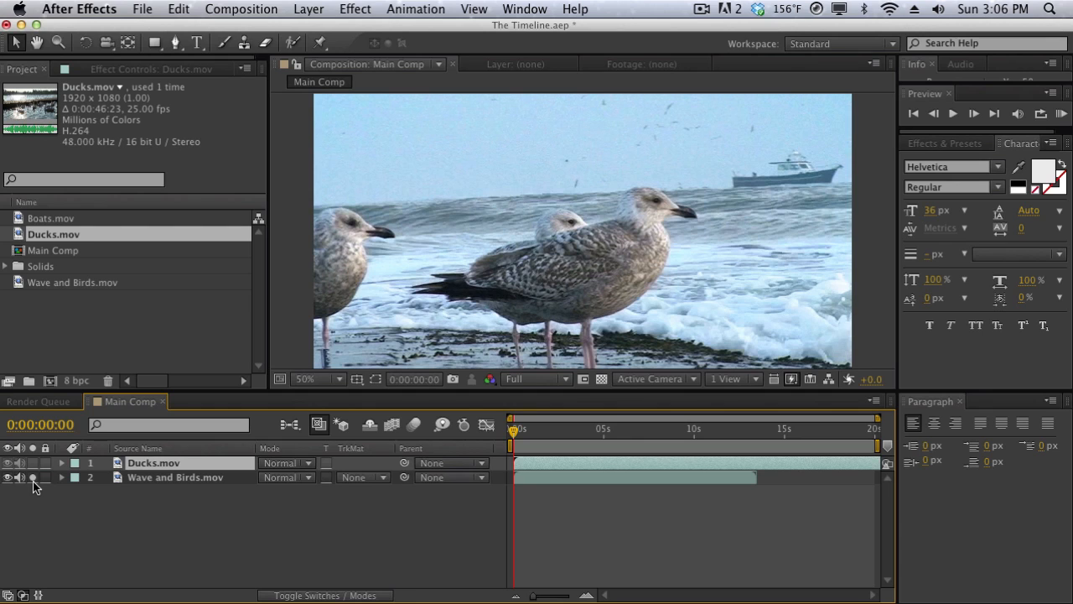
left_click(33, 478)
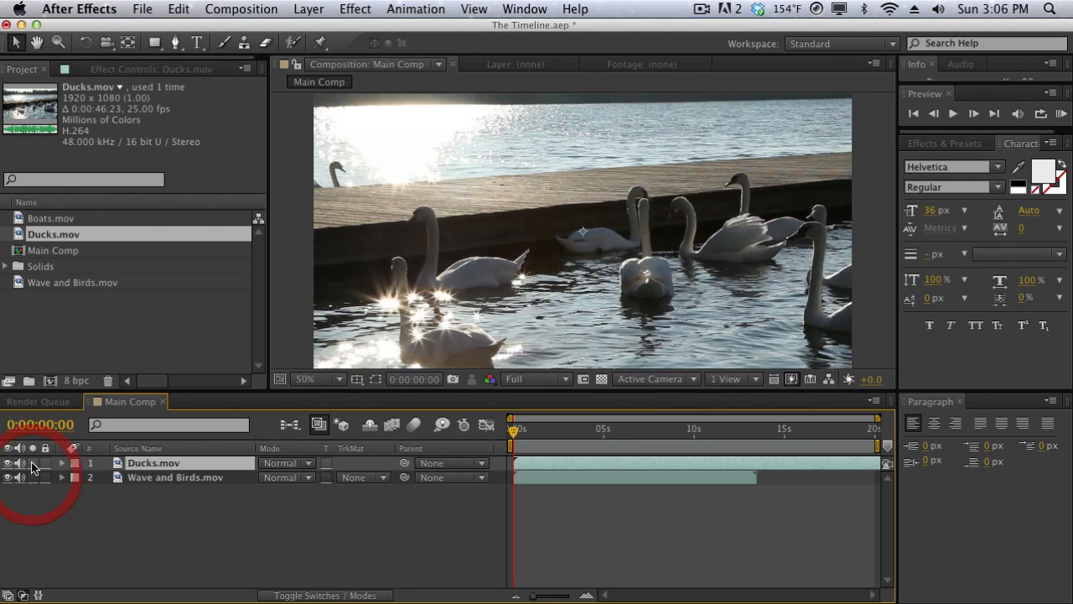
left_click(34, 463)
left_click(35, 496)
Mute the audio of the Ducks.mov and Wave and Birds.mov layers and turn it back on.
left_click(20, 463)
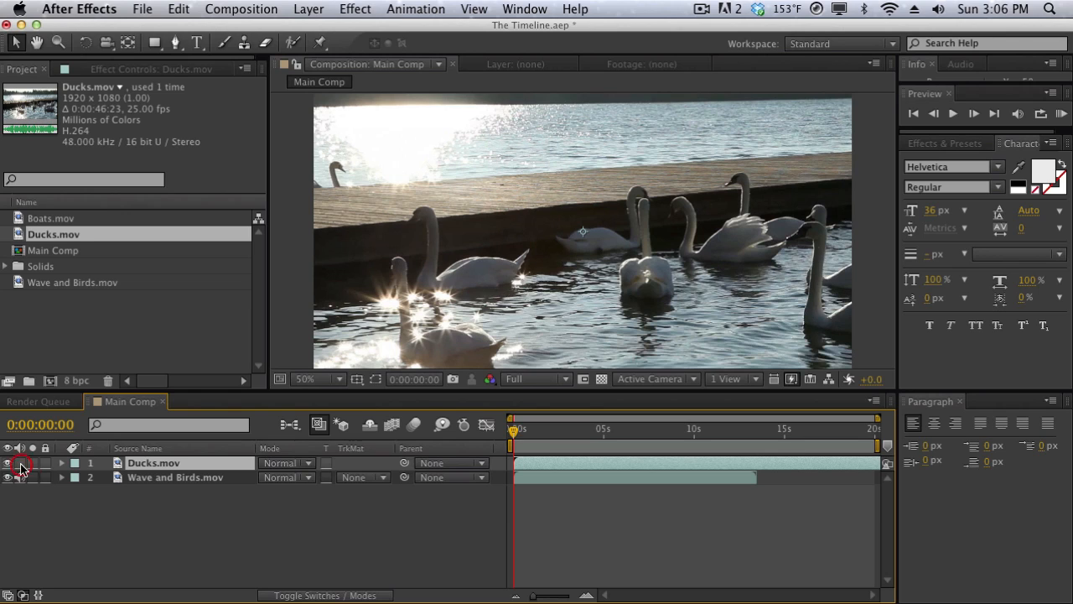
left_click(22, 479)
left_click(23, 479)
left_click(22, 463)
Hide and reshow the Ducks.mov layer twice to compare it with the footage beneath.
left_click(9, 464)
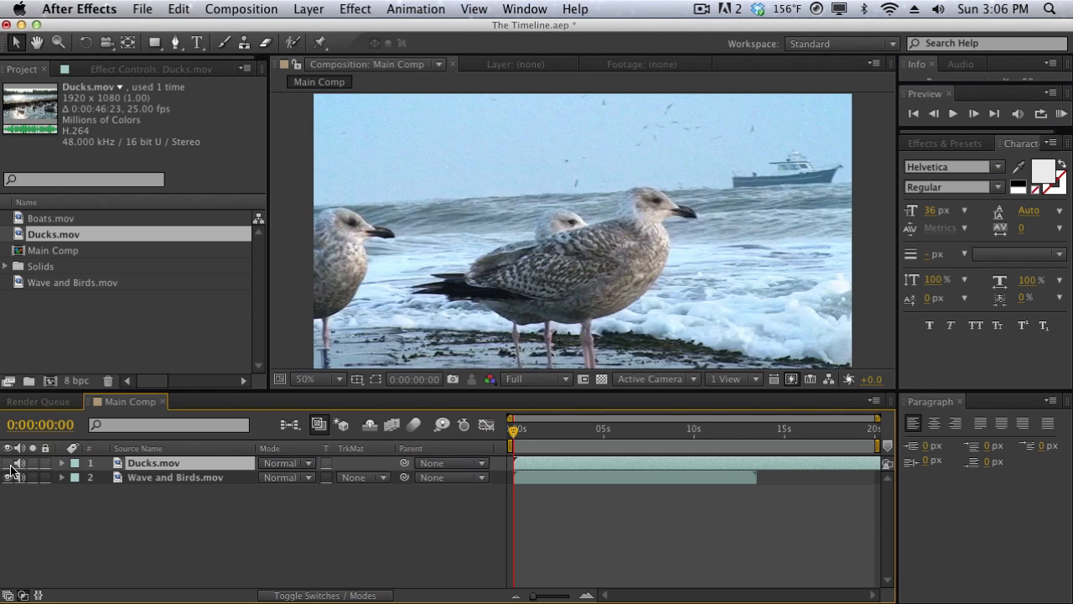
left_click(9, 463)
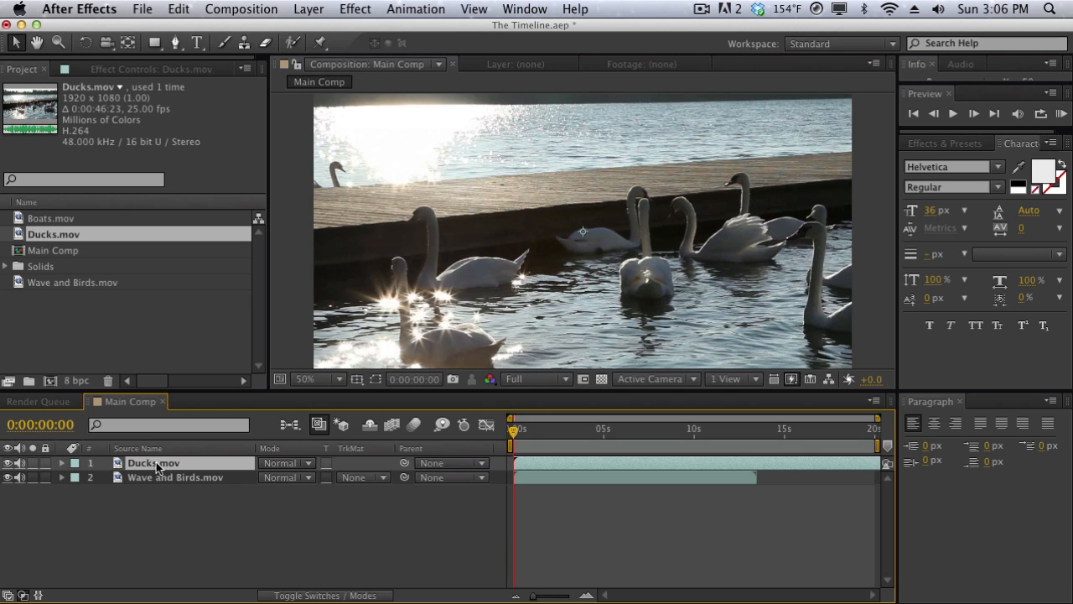
left_click(9, 464)
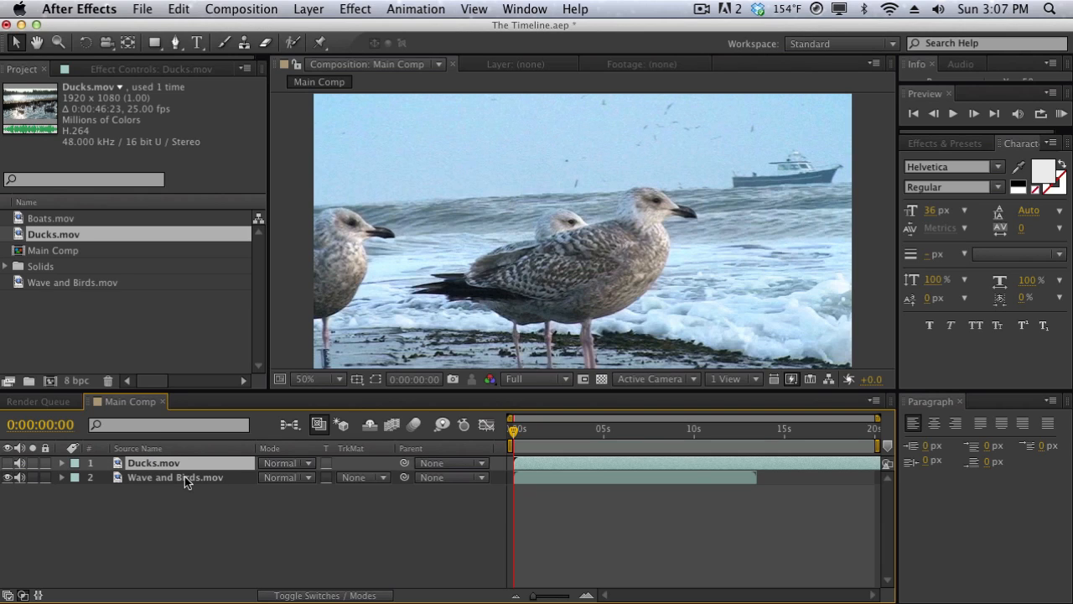
left_click(7, 463)
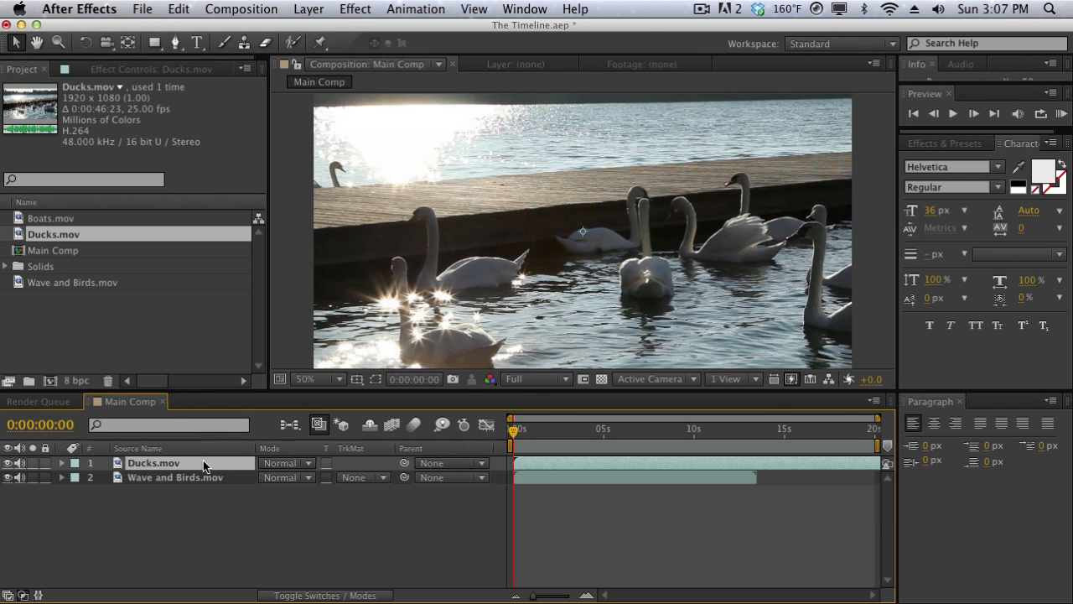
Rename the Ducks.mov layer to Footage 1 and the Wave and Birds.mov layer to Footage 2.
key("Return")
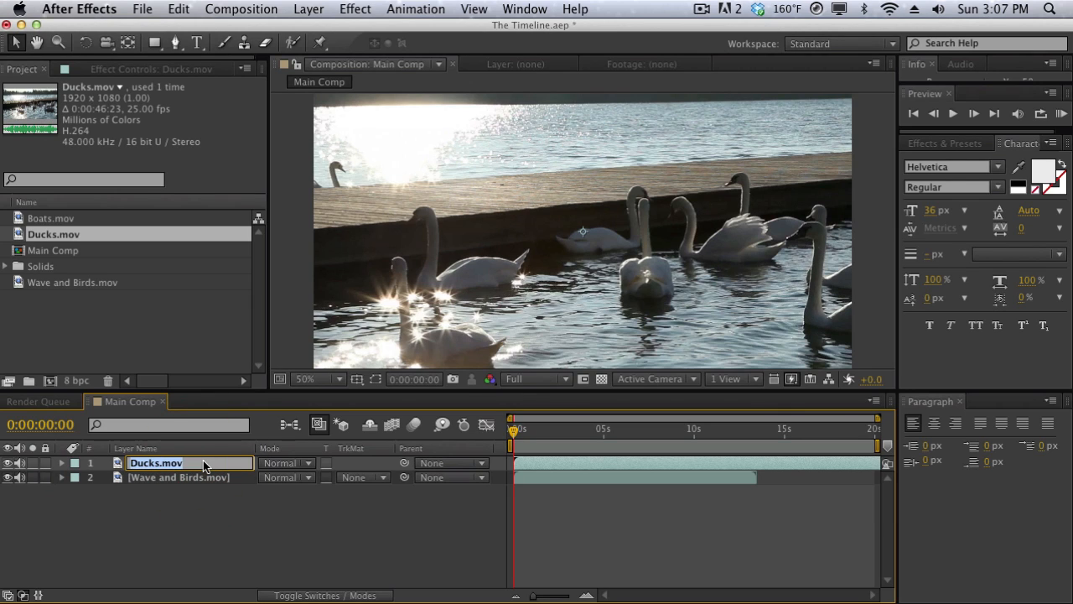
type("Footage 1")
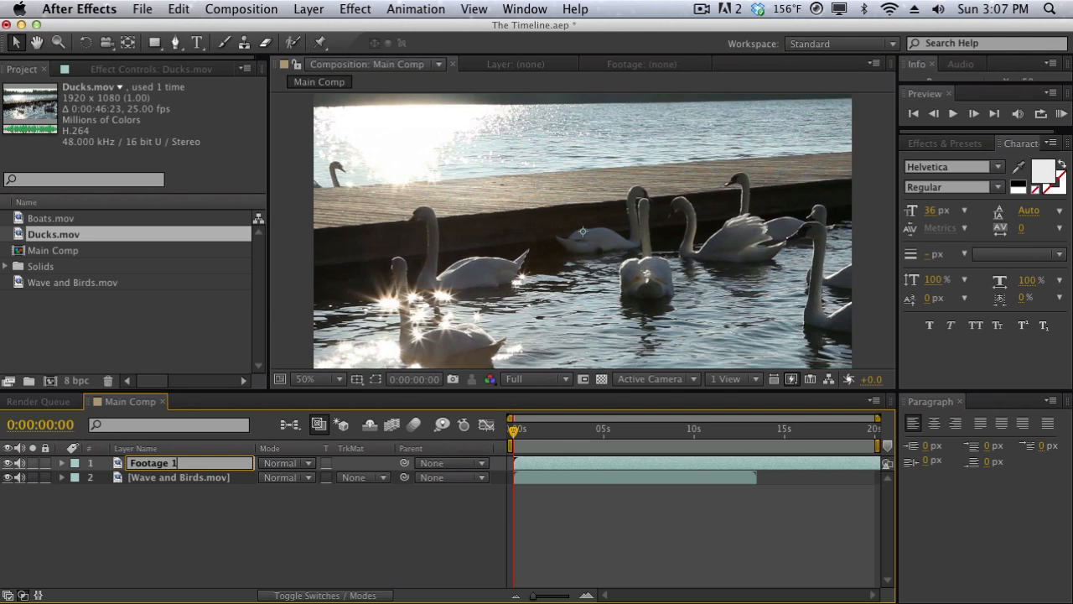
key("Return")
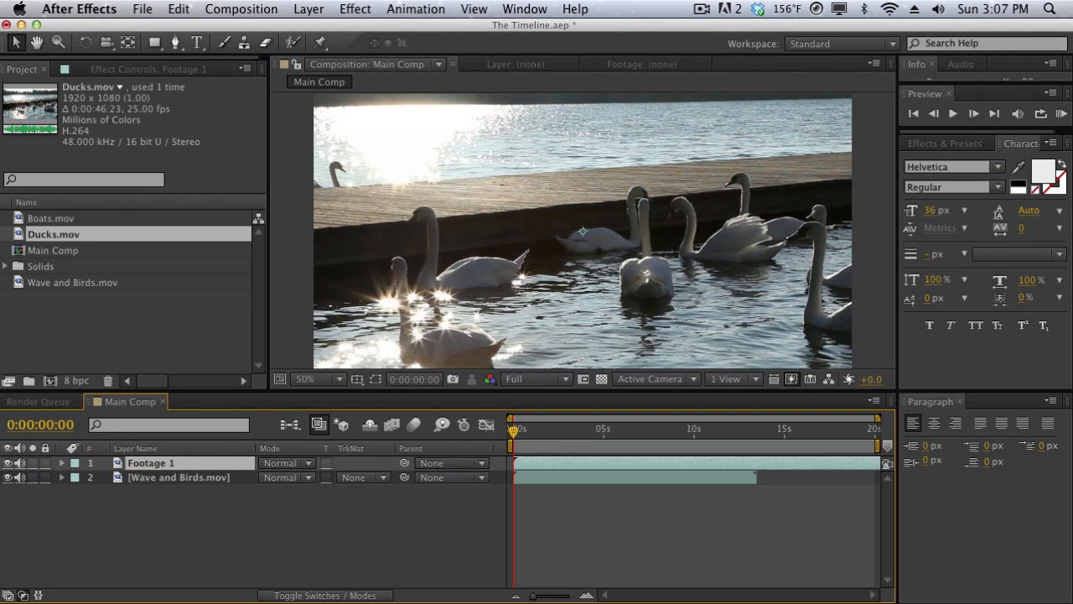
left_click(170, 477)
key("Return")
type("Footage 2")
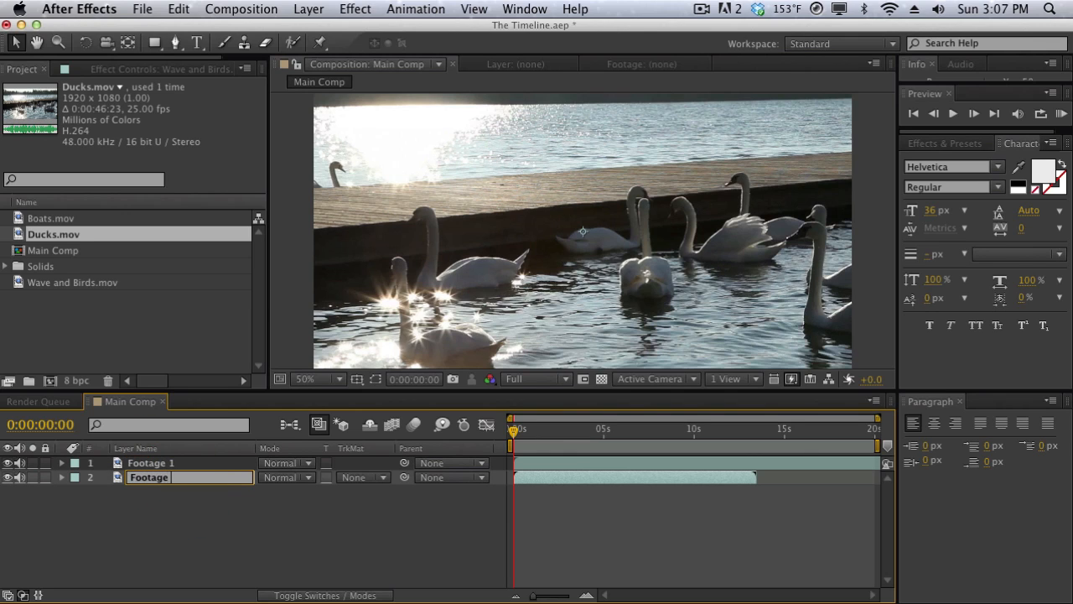
key("Return")
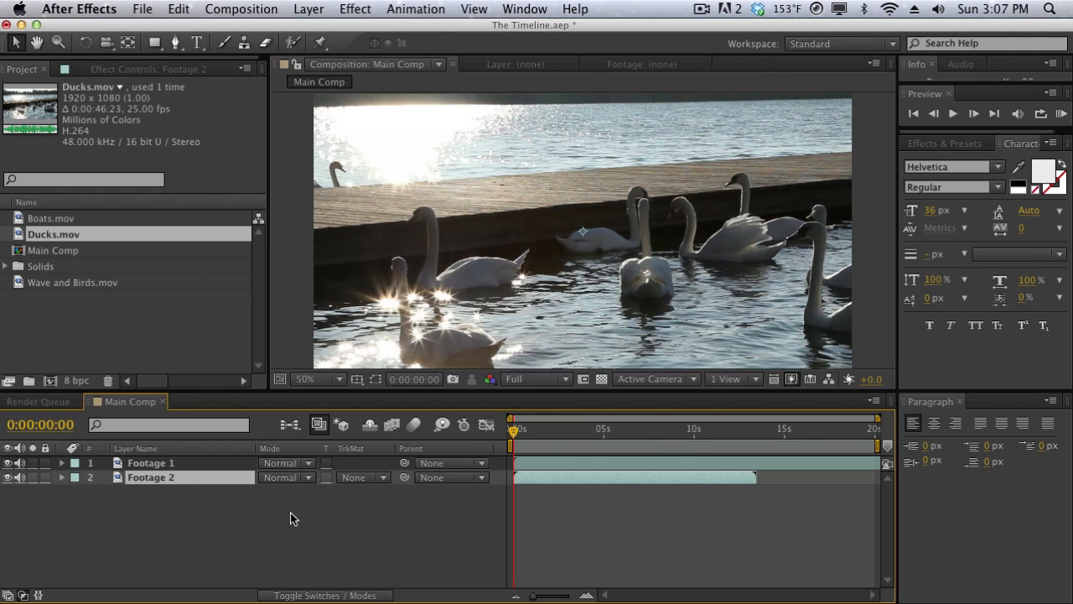
Look at the blending modes and the parent options available for the Footage 1 layer.
left_click(291, 463)
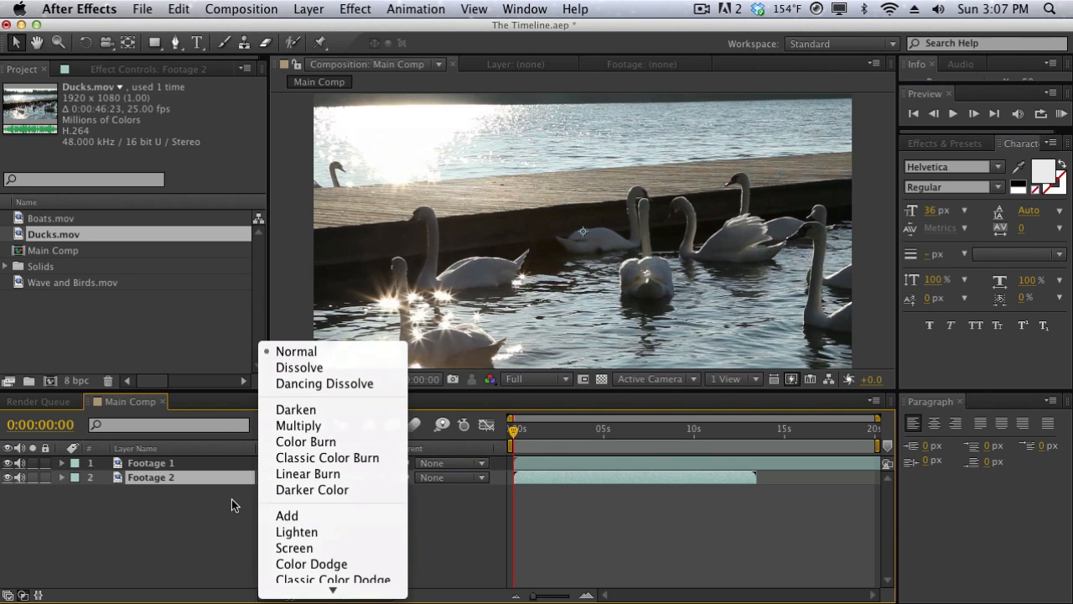
left_click(232, 499)
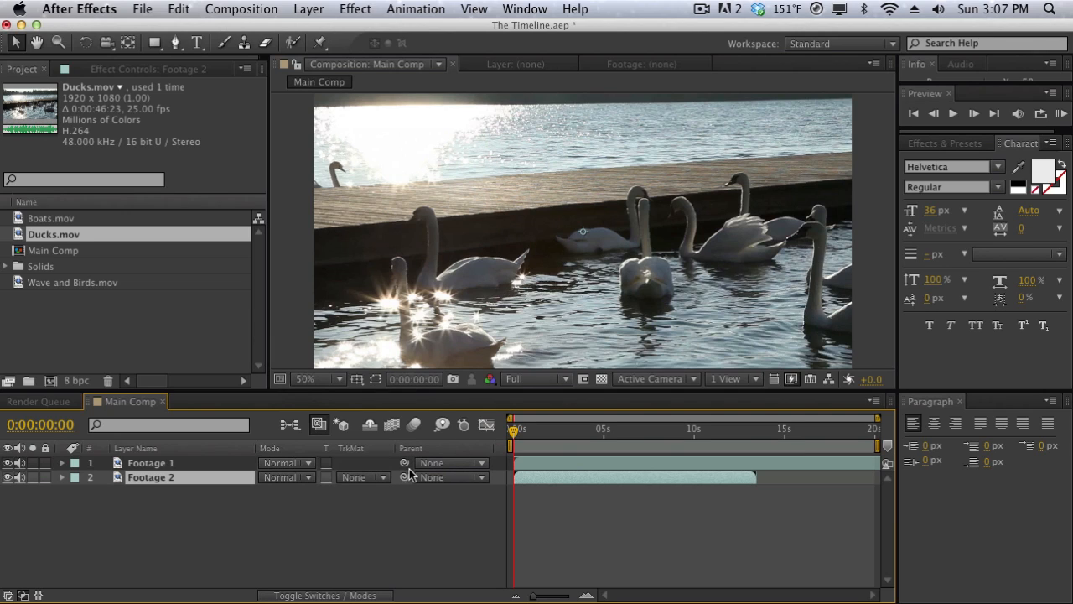
left_click(435, 465)
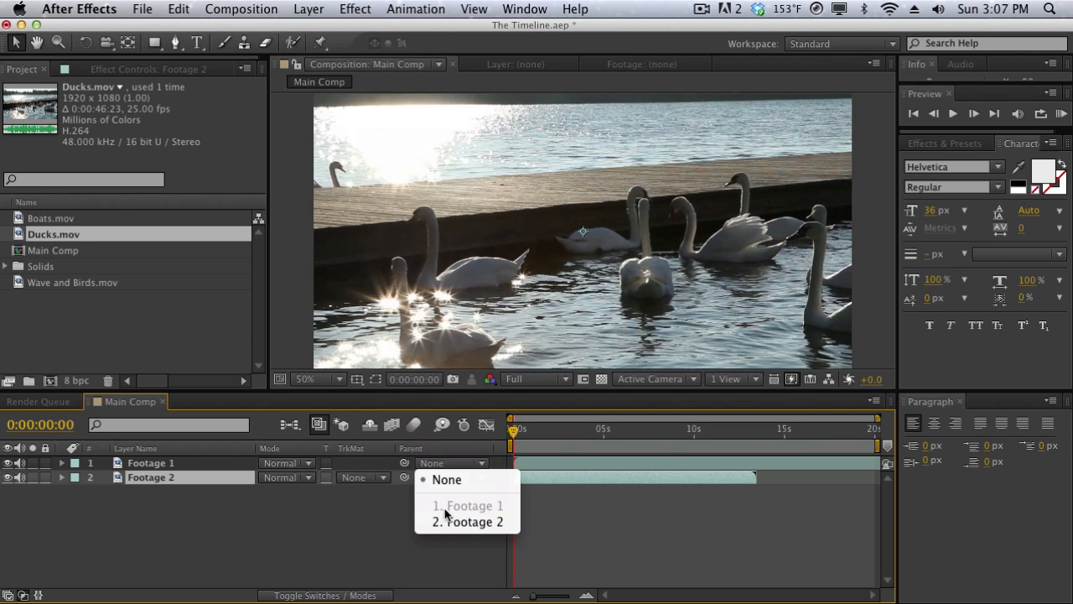
left_click(391, 501)
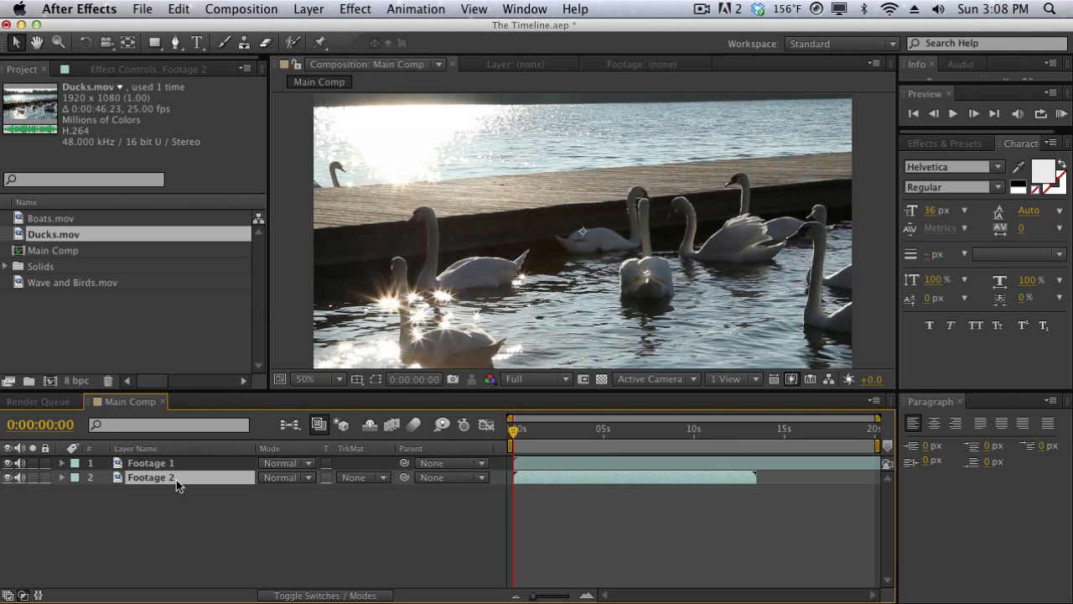
Duplicate the Footage 1 and Footage 2 layers together until the timeline holds eight layers, and clear the selection.
left_click_drag(207, 523, 136, 425)
key("super+d")
key("super+d")
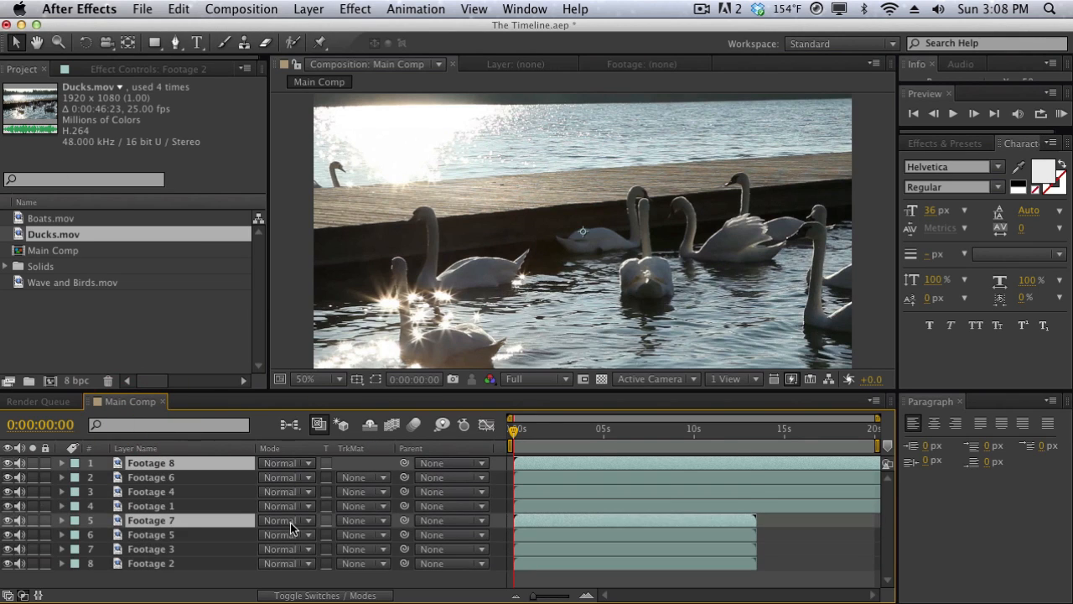
left_click(198, 581)
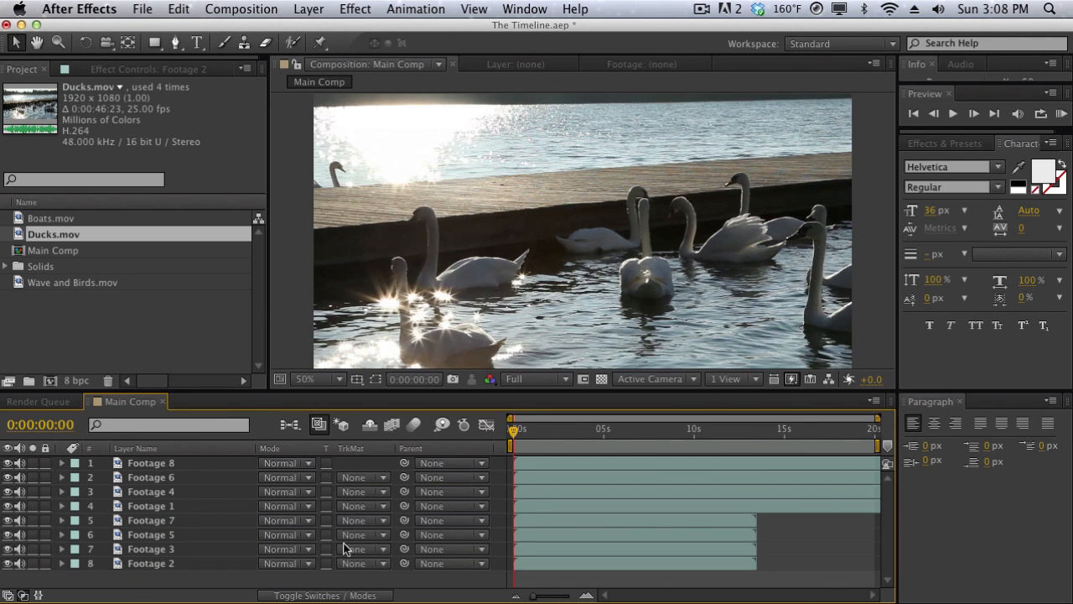
Show the layer switches and mark the upper six layers, from Footage 8 down to Footage 5, as shy.
left_click(336, 596)
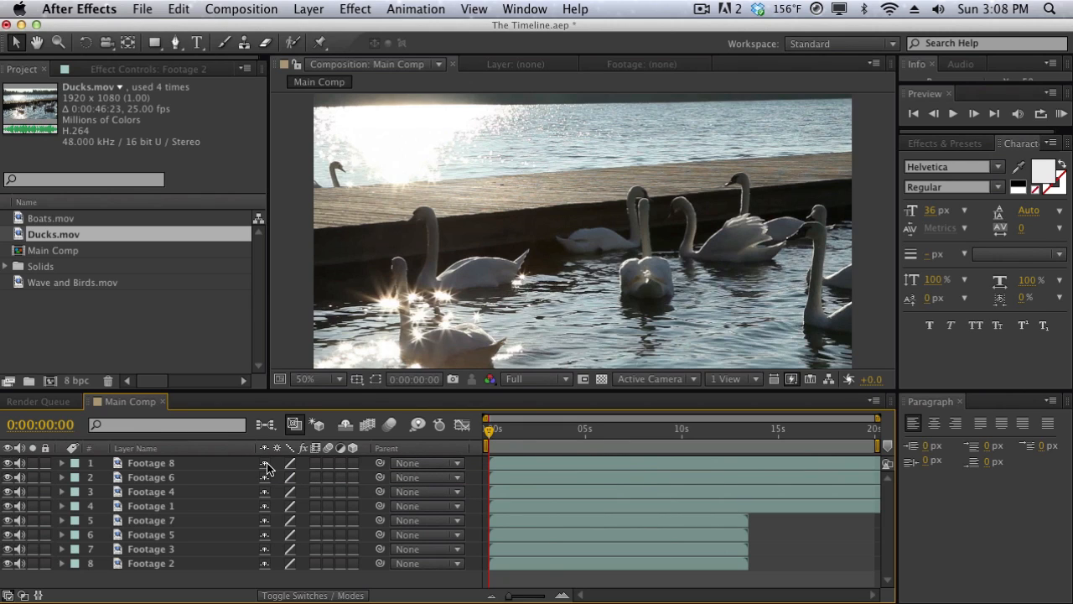
double_click(207, 463)
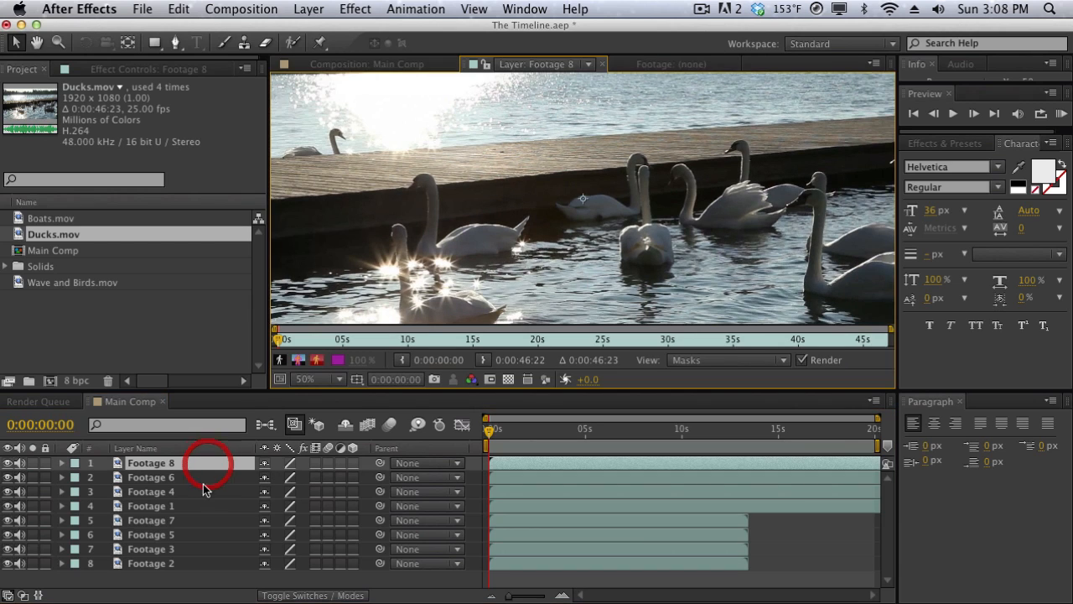
left_click(199, 532, "shift")
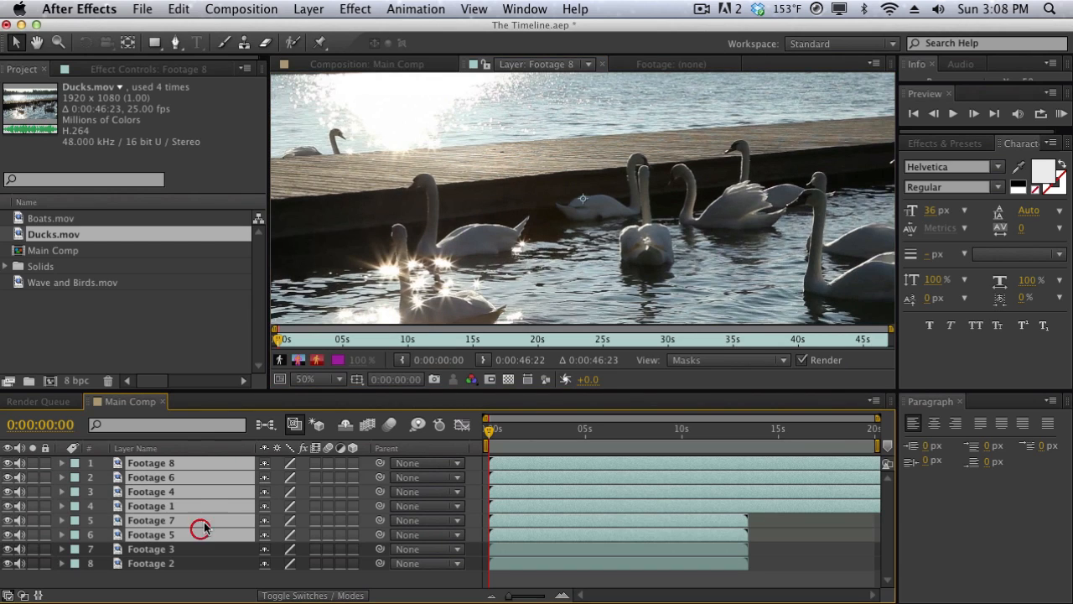
left_click(267, 463)
Hide and reshow the shy layers in the timeline several times, finishing with hiding turned off.
left_click(344, 427)
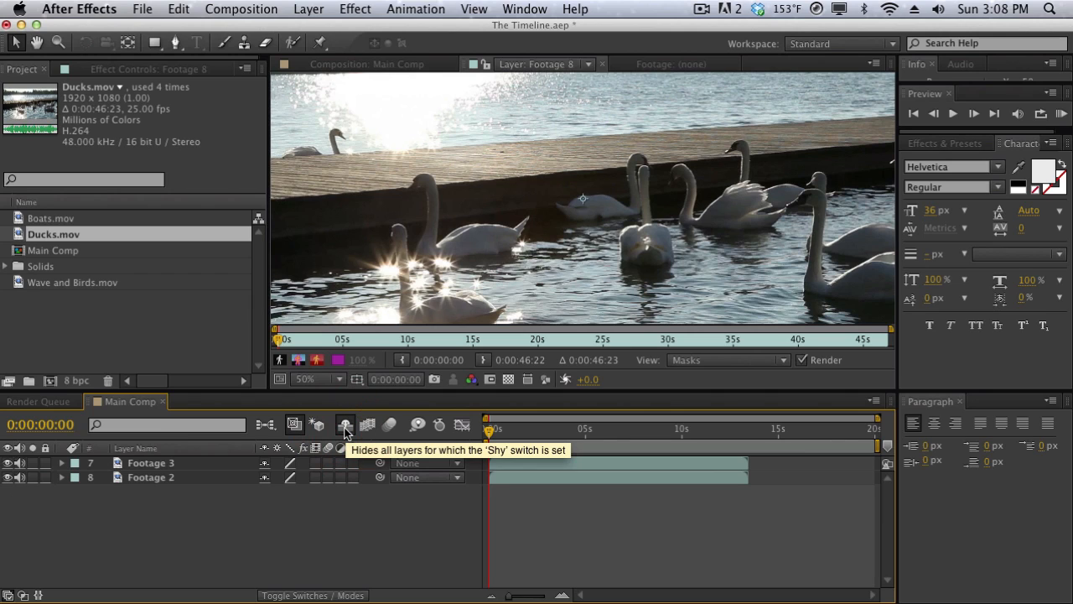
left_click(345, 427)
left_click(345, 427)
left_click(345, 427)
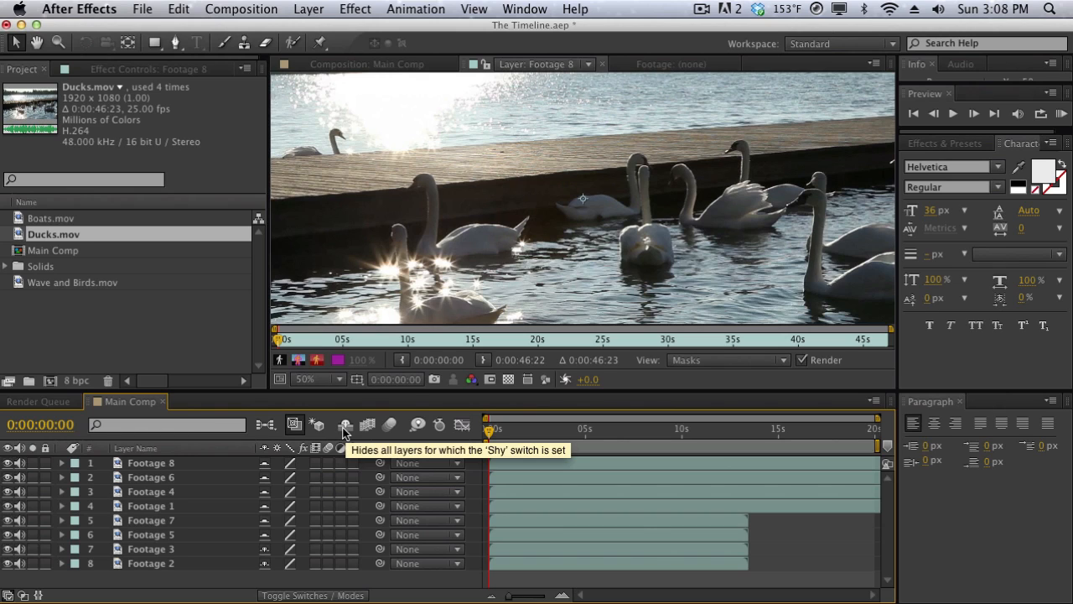
left_click(345, 428)
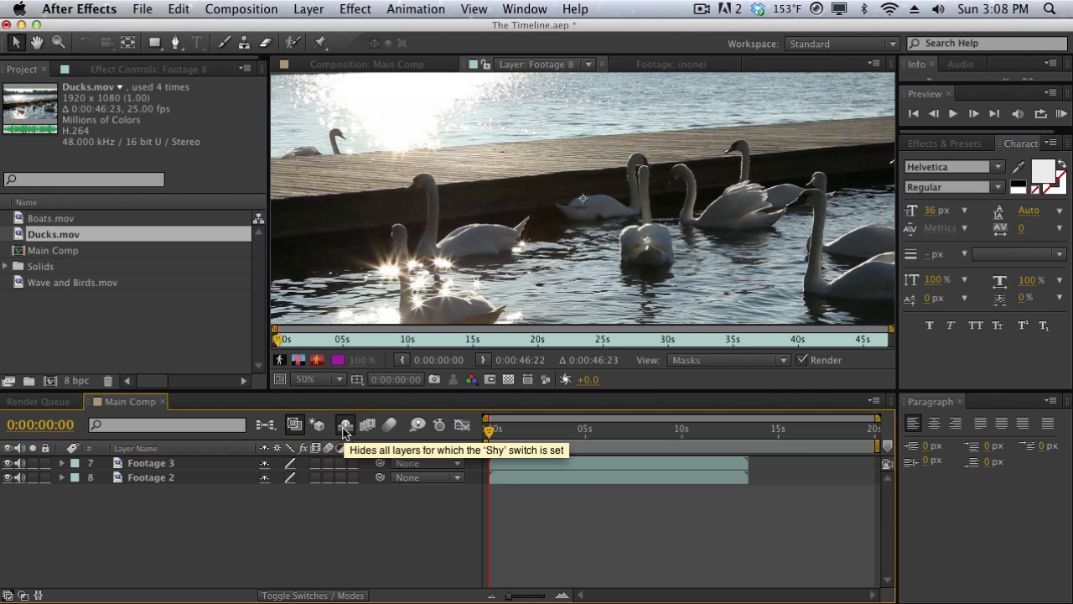
left_click(345, 427)
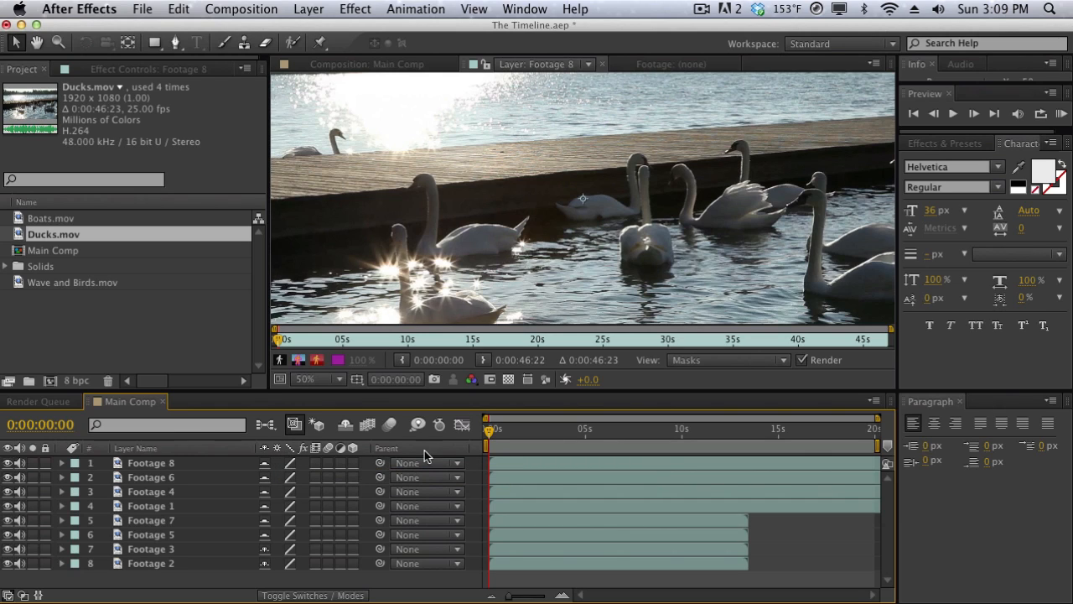
In the Main Comp composition view, toggle Footage 8's quality to draft and back, and hide and reshow the shy layers.
left_click(422, 62)
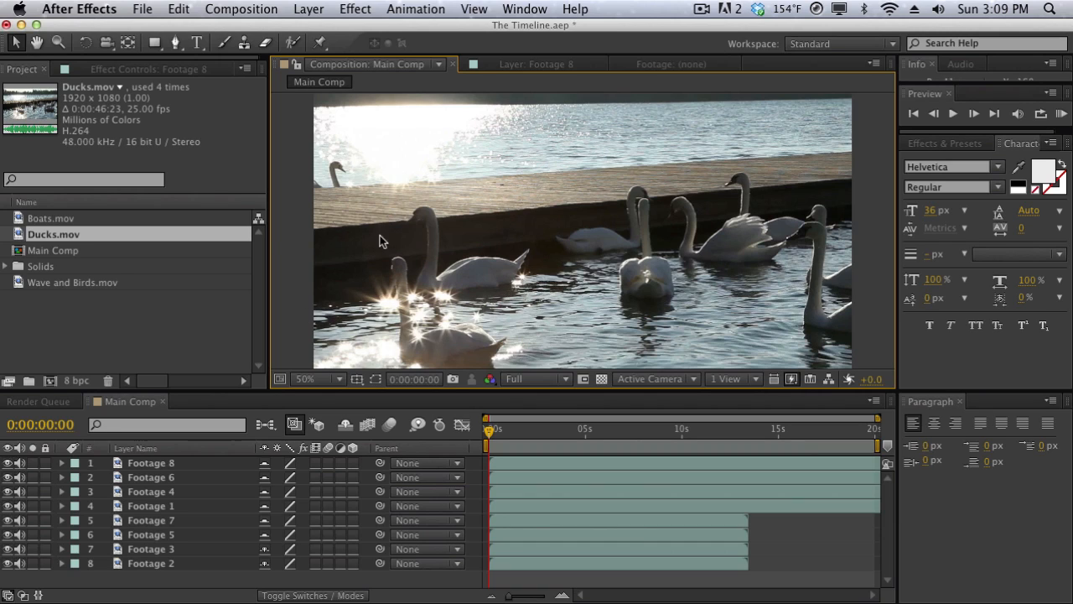
left_click(293, 463)
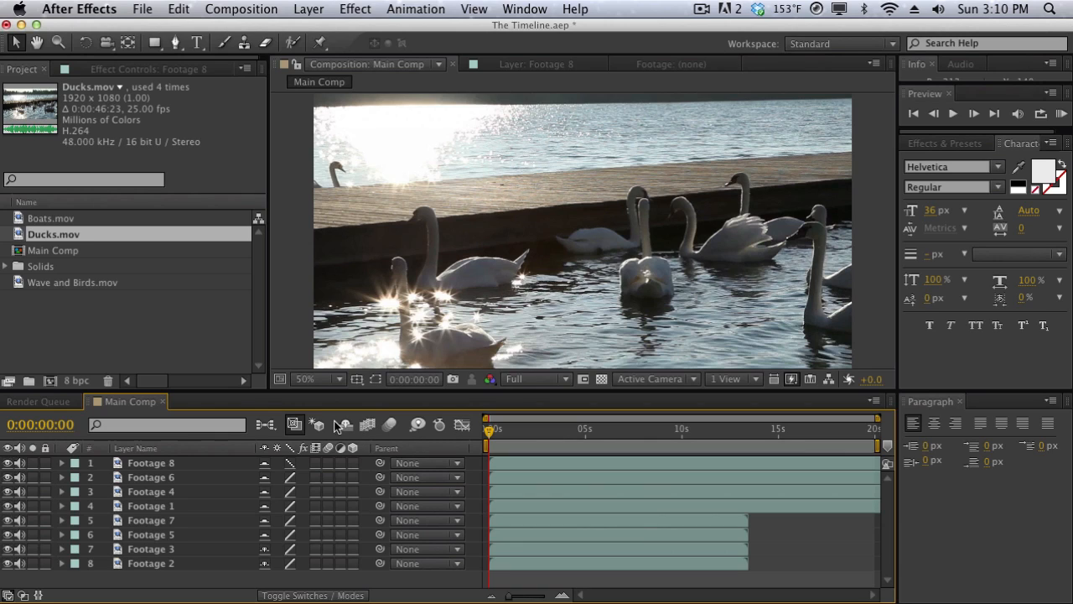
left_click(292, 463)
left_click(345, 426)
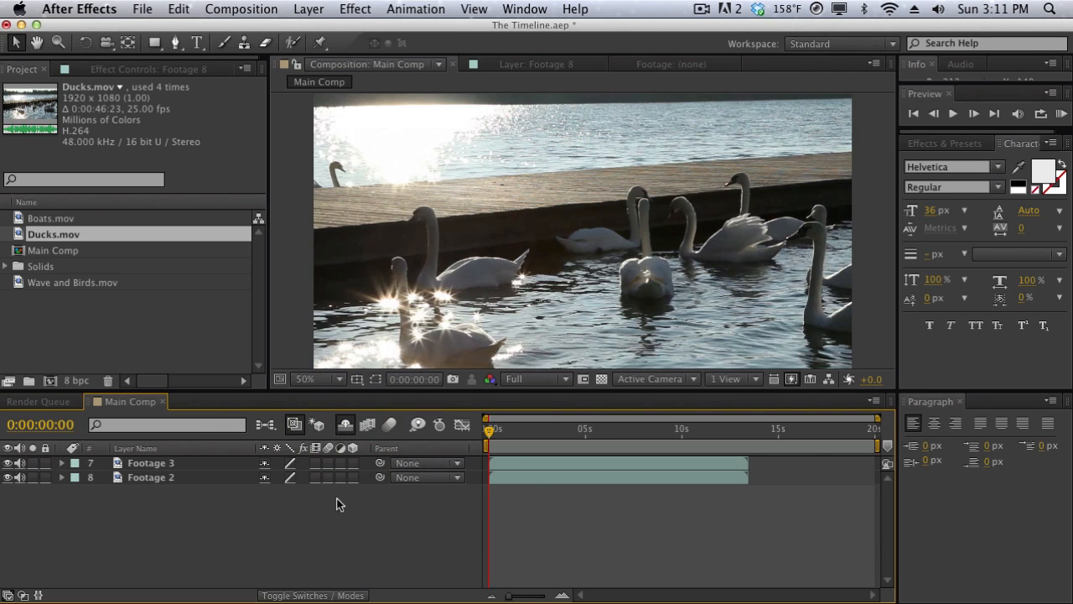
left_click(345, 426)
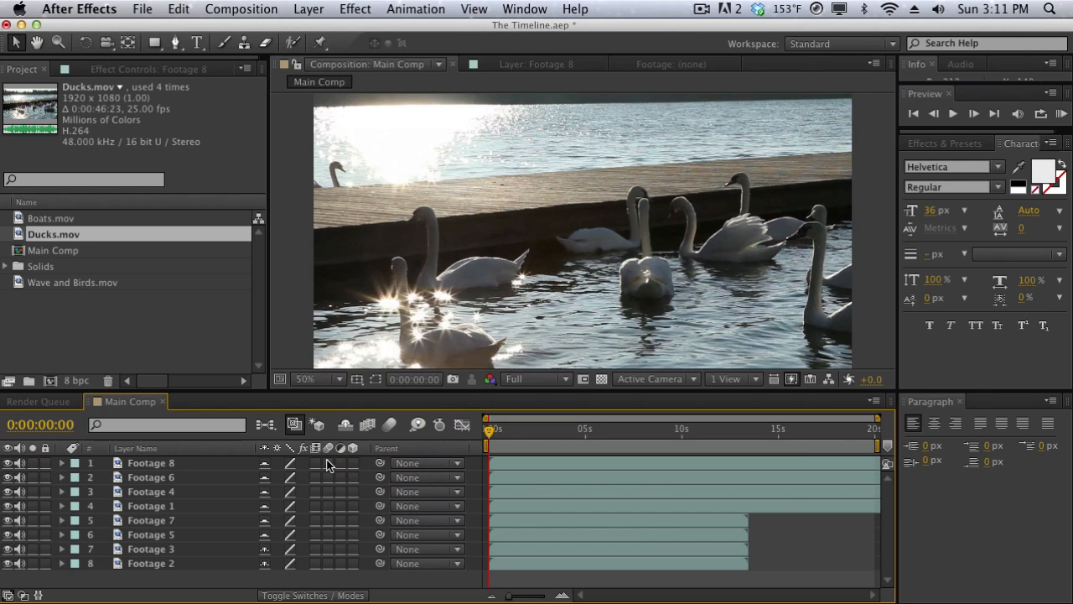
Enable motion blur for the composition and the top five layers, and clear the motion blur switches on those layers again.
left_click_drag(328, 463, 329, 521)
left_click(391, 425)
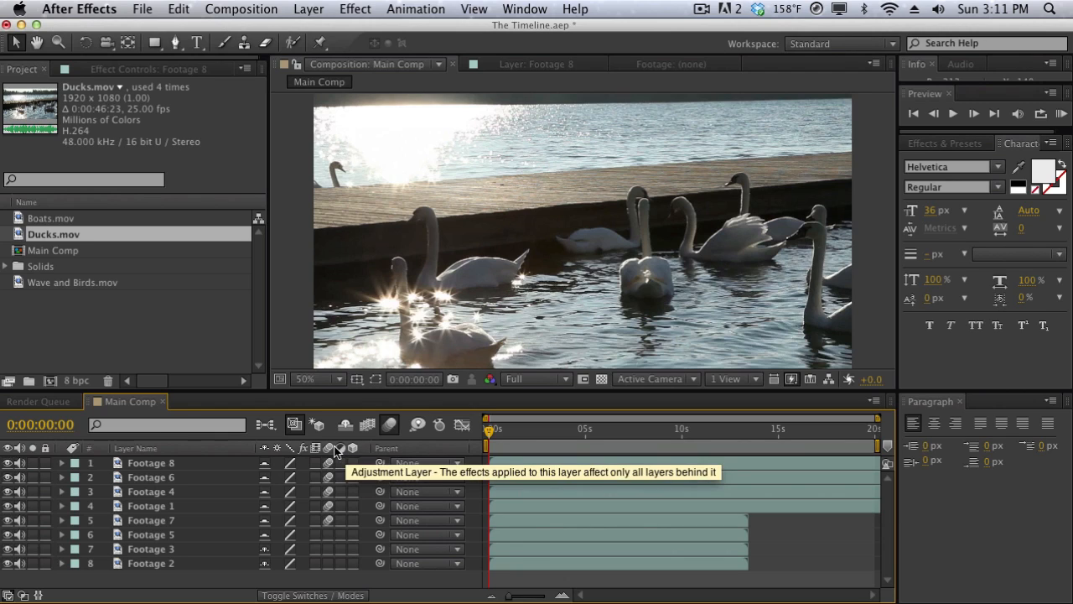
left_click_drag(333, 461, 328, 520)
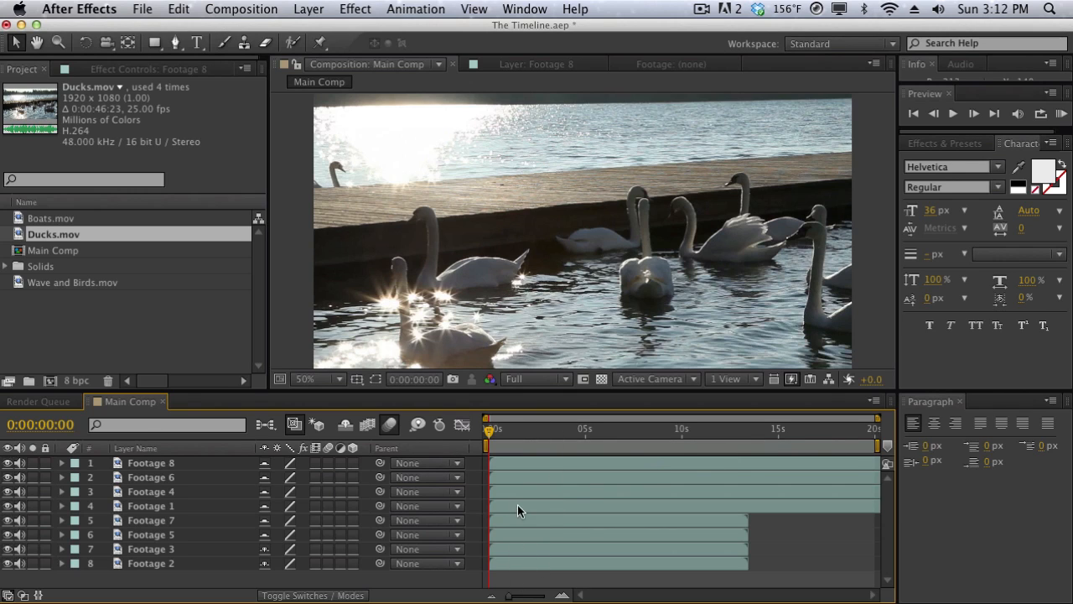
Play a short preview, select the lower four layers, and extend the Main Comp duration to about 50 seconds.
key("space")
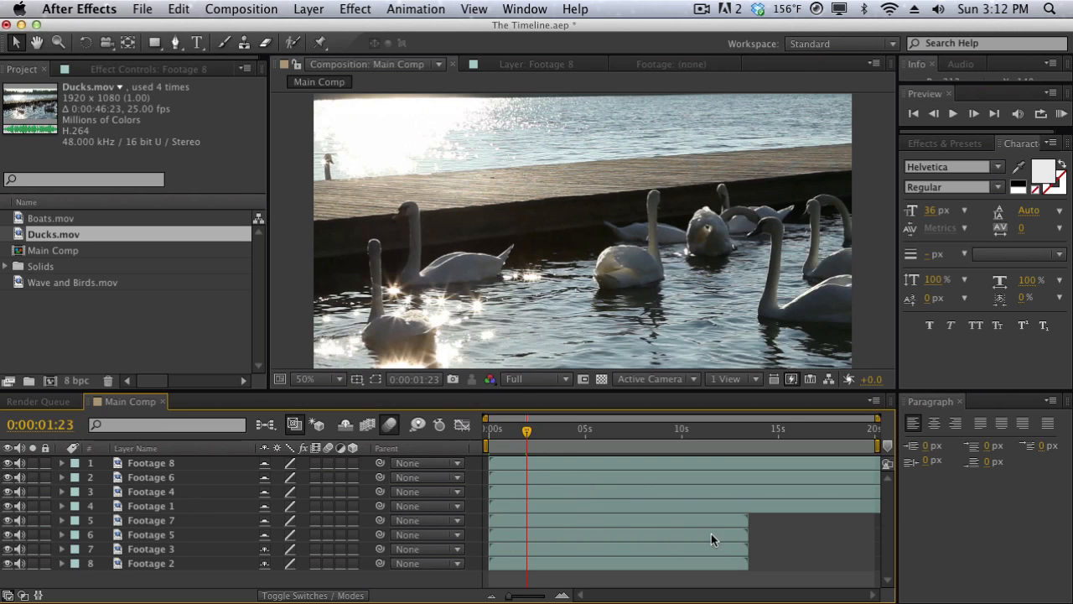
left_click_drag(153, 579, 151, 514)
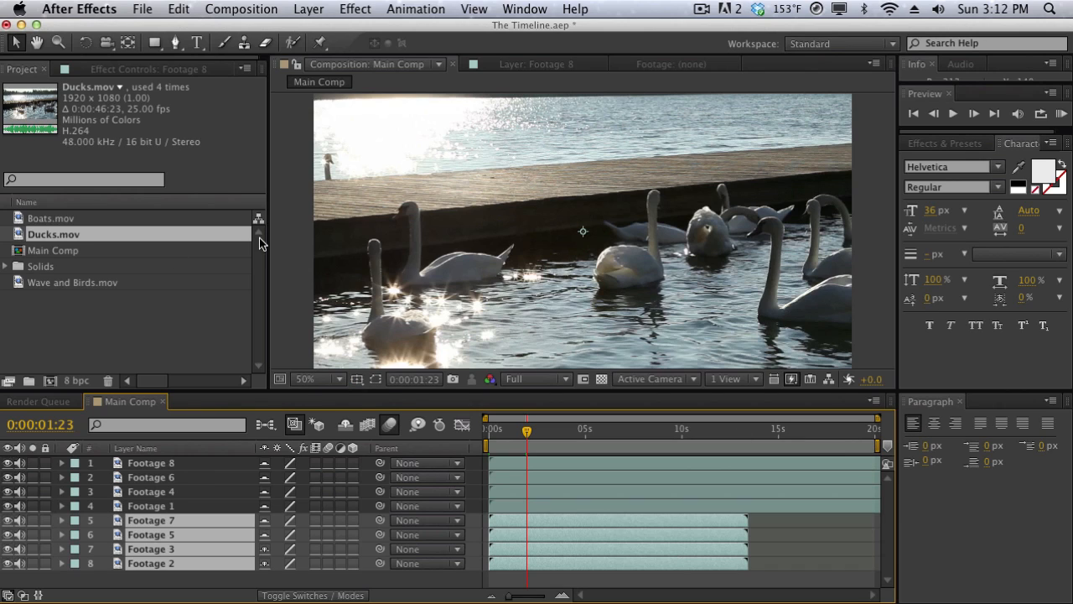
left_click(224, 8)
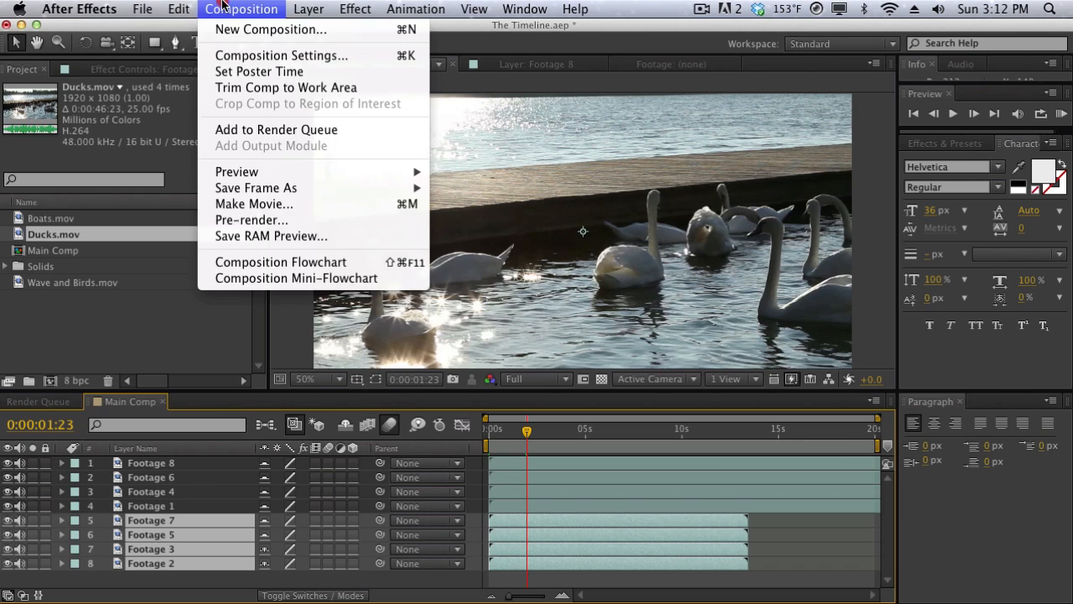
left_click(214, 51)
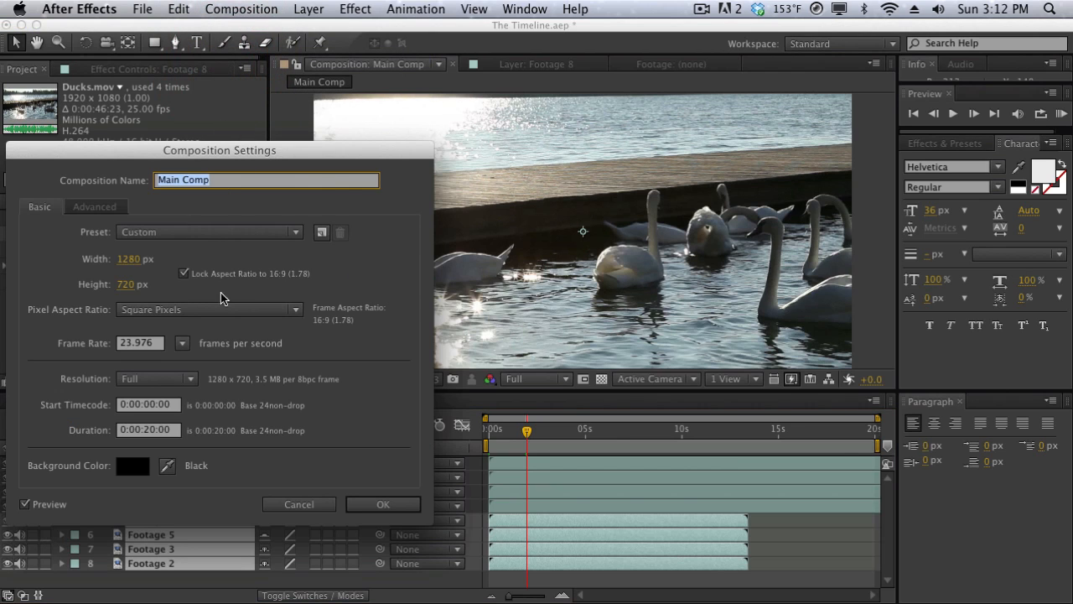
left_click(153, 430)
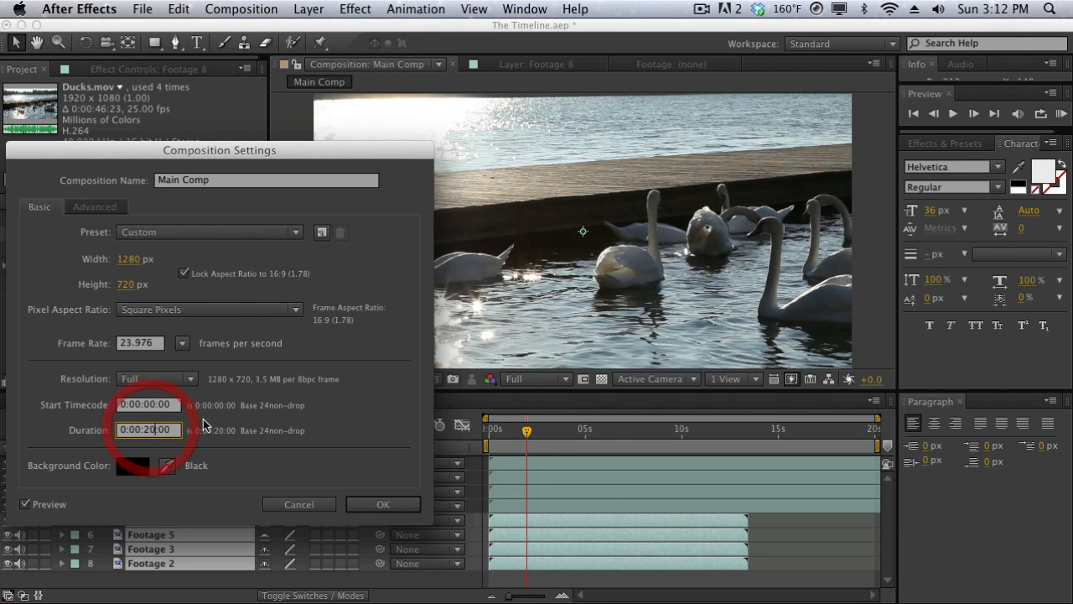
key("BackSpace")
key("BackSpace")
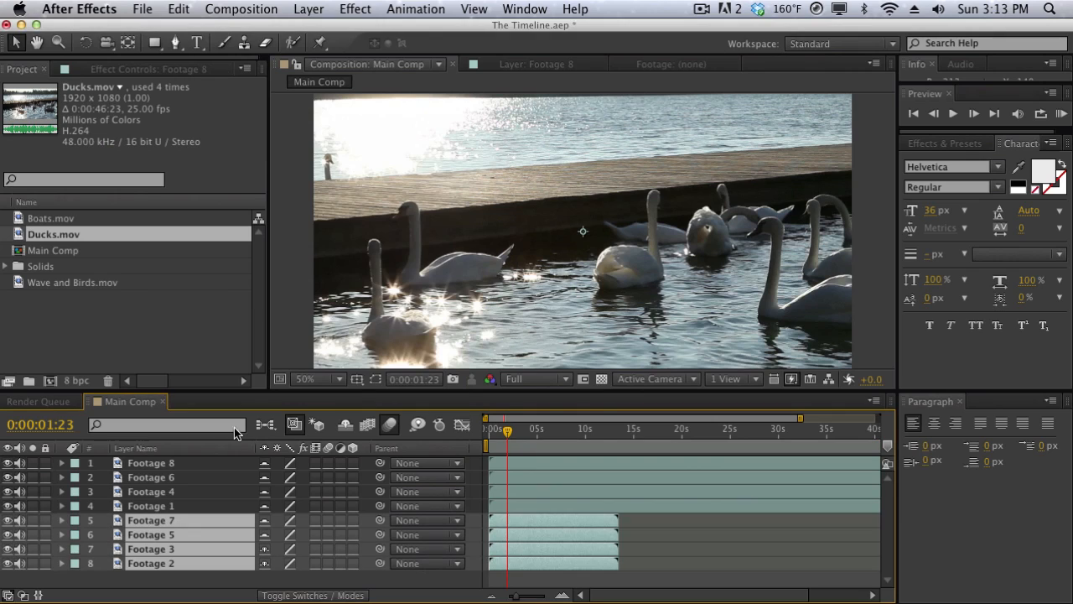
left_click_drag(511, 592, 506, 594)
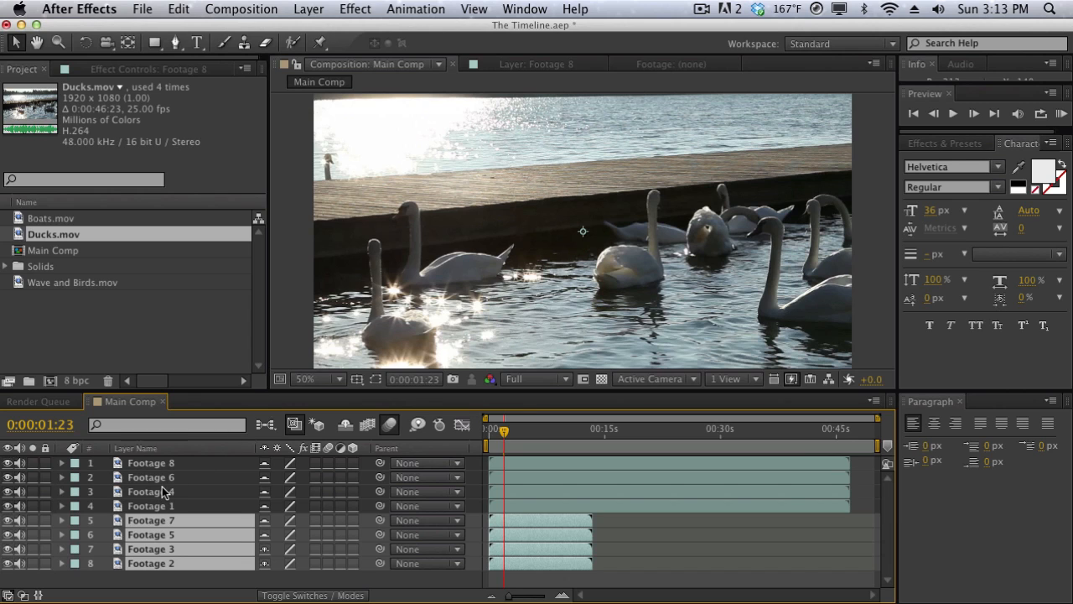
Trim Footage 8 at both ends to run from about 0:00:02:23 to about 7 seconds.
left_click(512, 434)
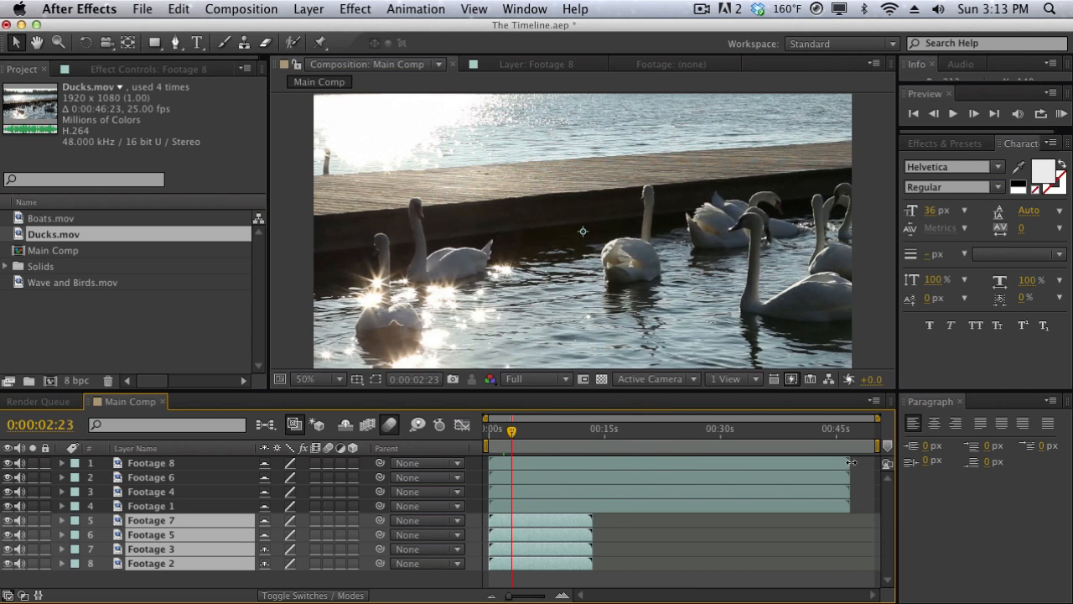
left_click_drag(849, 463, 554, 431)
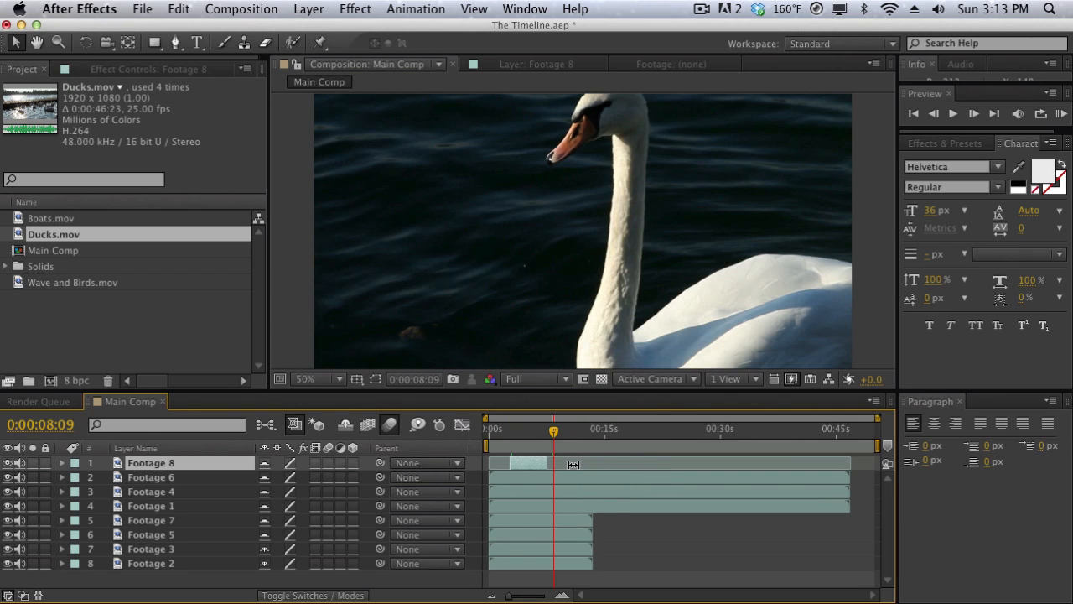
Slip the Footage 8 content back and forth inside its trimmed range, scrubbing the timeline to compare the frames.
left_click_drag(567, 463, 532, 433)
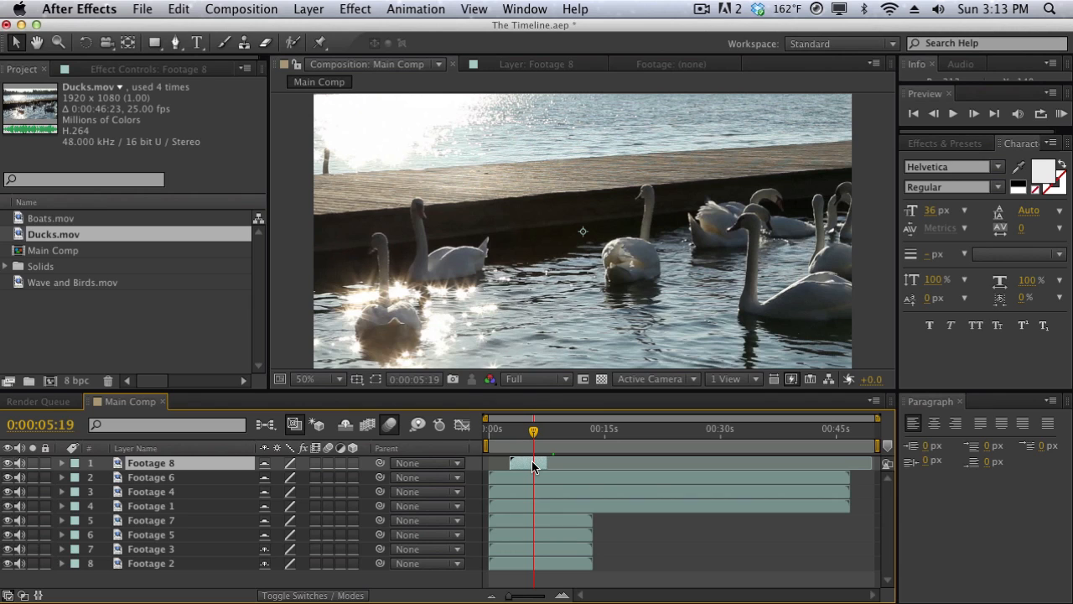
left_click_drag(619, 464, 558, 453)
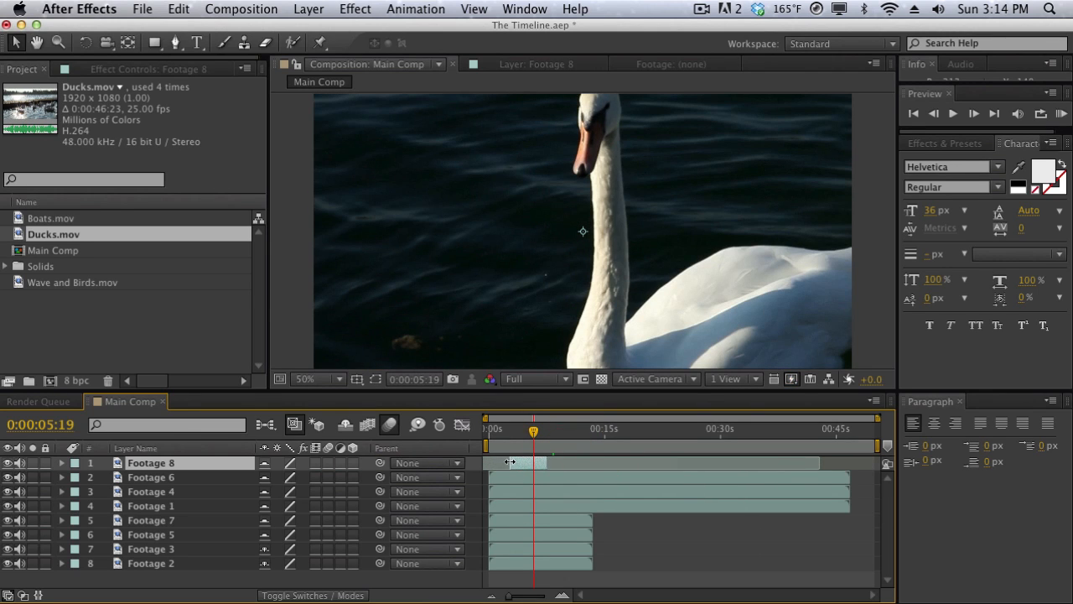
left_click_drag(508, 429, 546, 423)
left_click_drag(786, 466, 503, 478)
left_click_drag(508, 428, 537, 428)
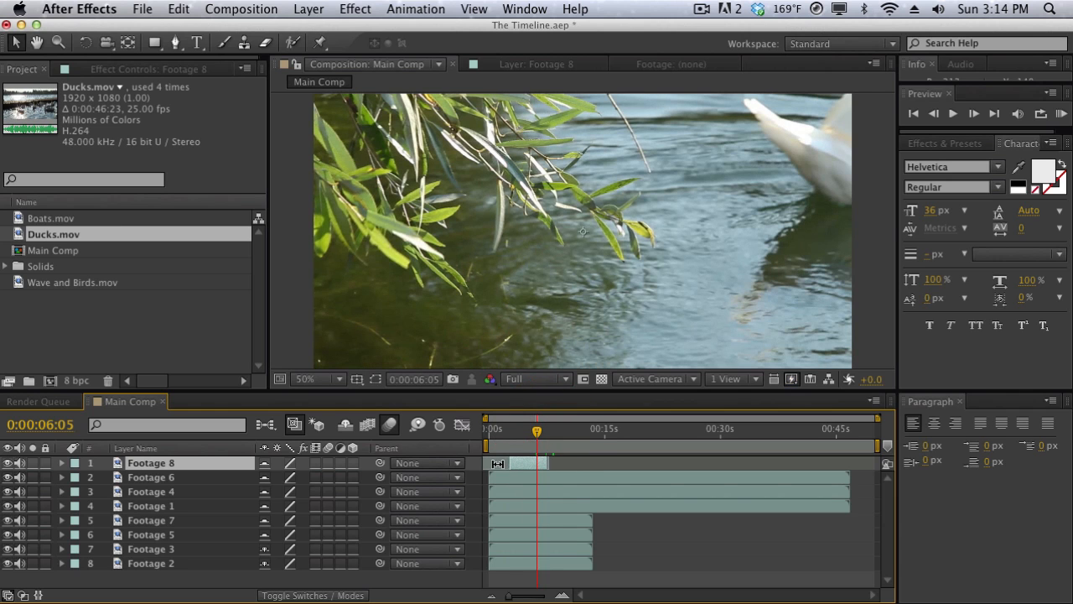
left_click_drag(497, 464, 955, 445)
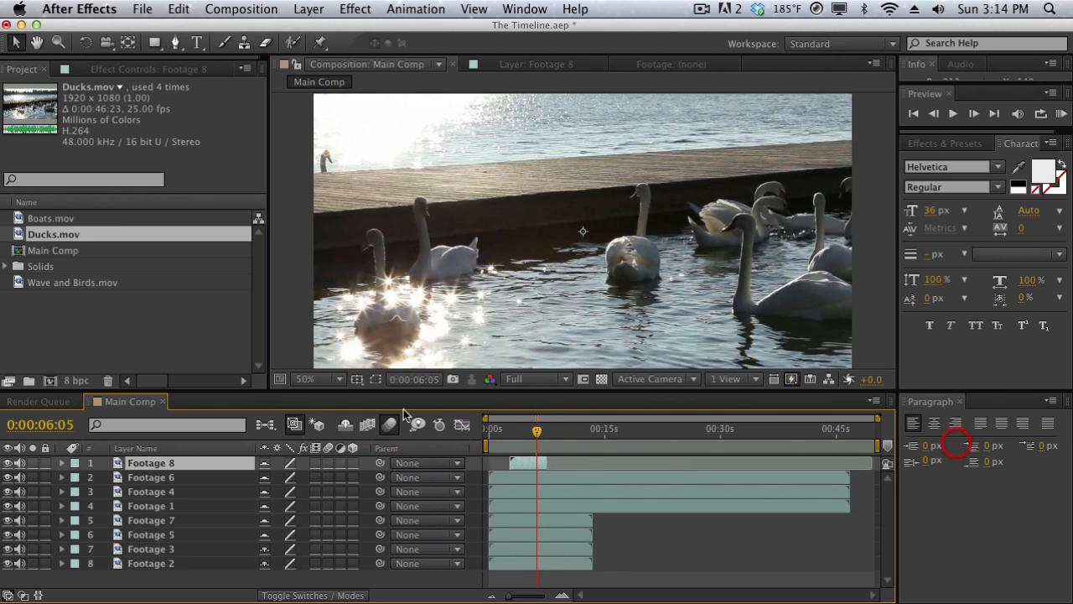
left_click_drag(508, 428, 535, 433)
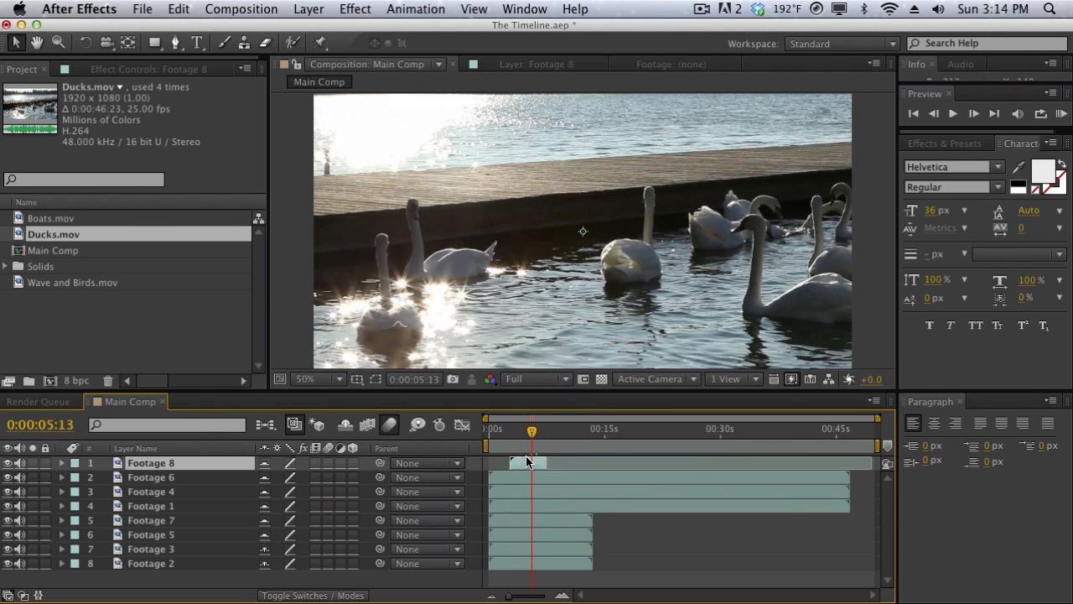
Extend Footage 8's end to about 11 seconds and stagger Footage 6, 4, 1 and 7 to start at about 10, 13, 15 and 18 seconds.
left_click_drag(547, 463, 587, 474)
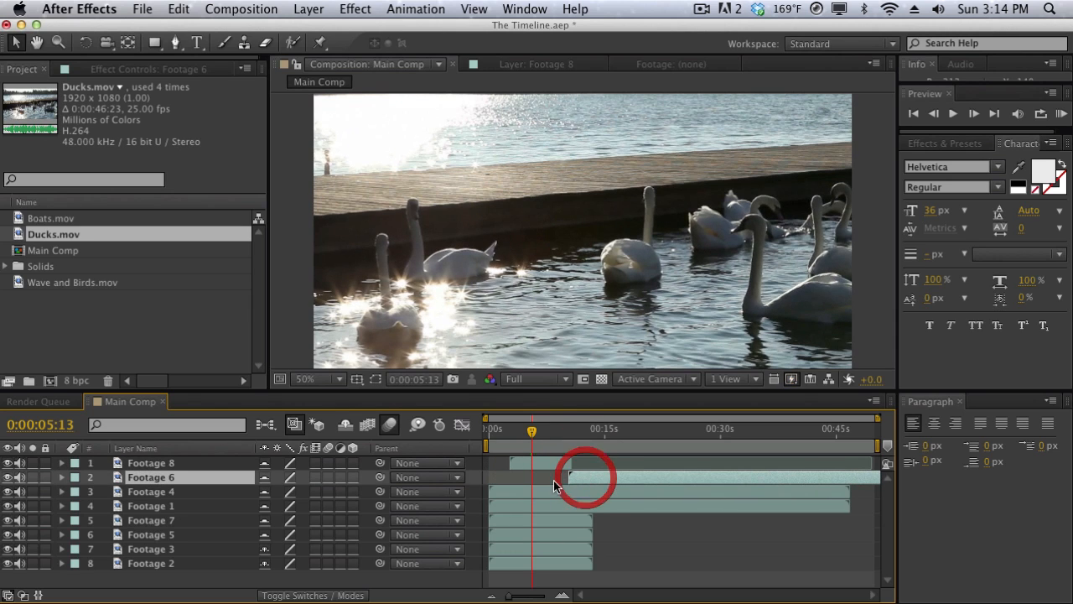
left_click_drag(513, 491, 616, 491)
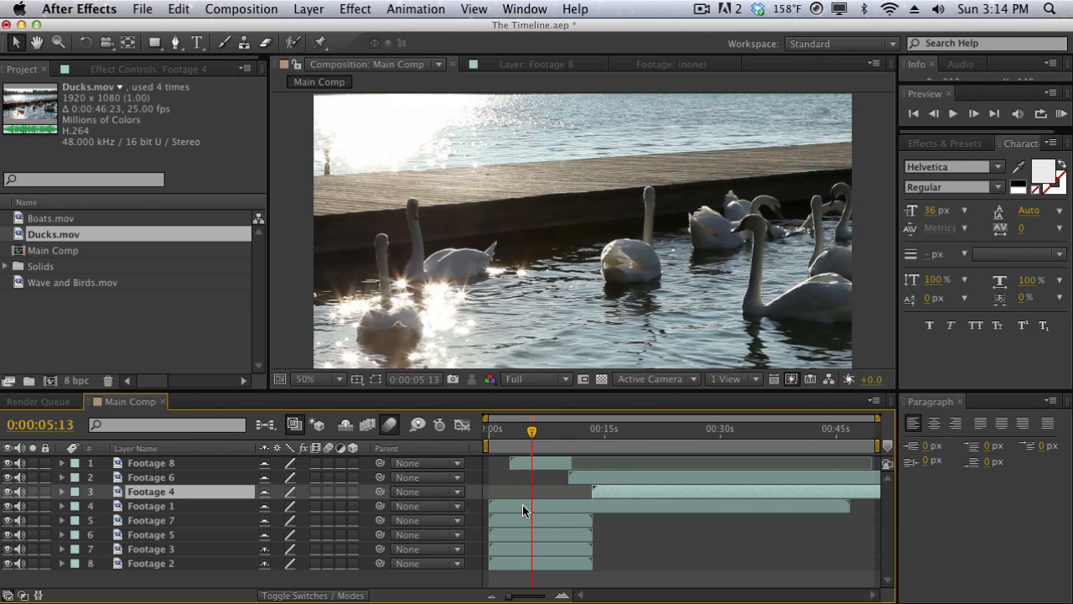
left_click_drag(522, 505, 643, 507)
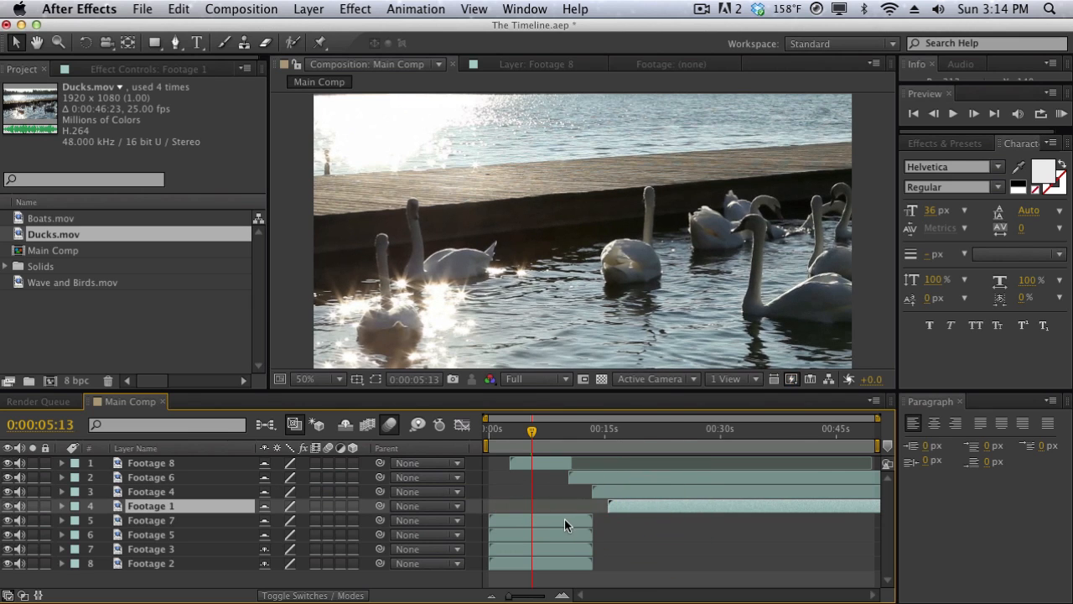
left_click_drag(566, 520, 702, 520)
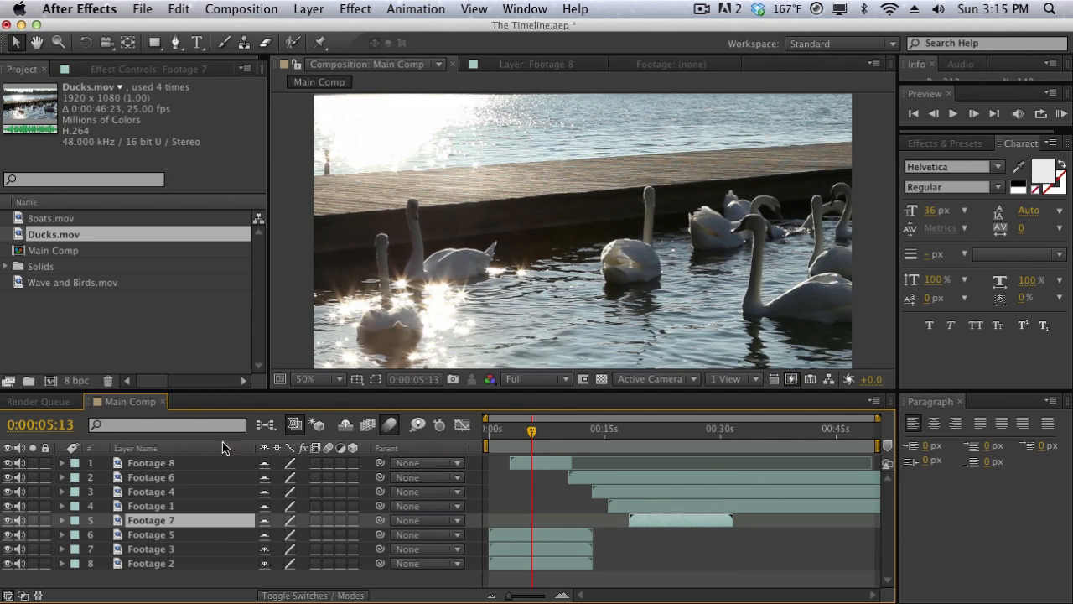
Select Footage 8 and scrub back and forth across its end into Footage 6 to compare the layers in the composition.
left_click(202, 462)
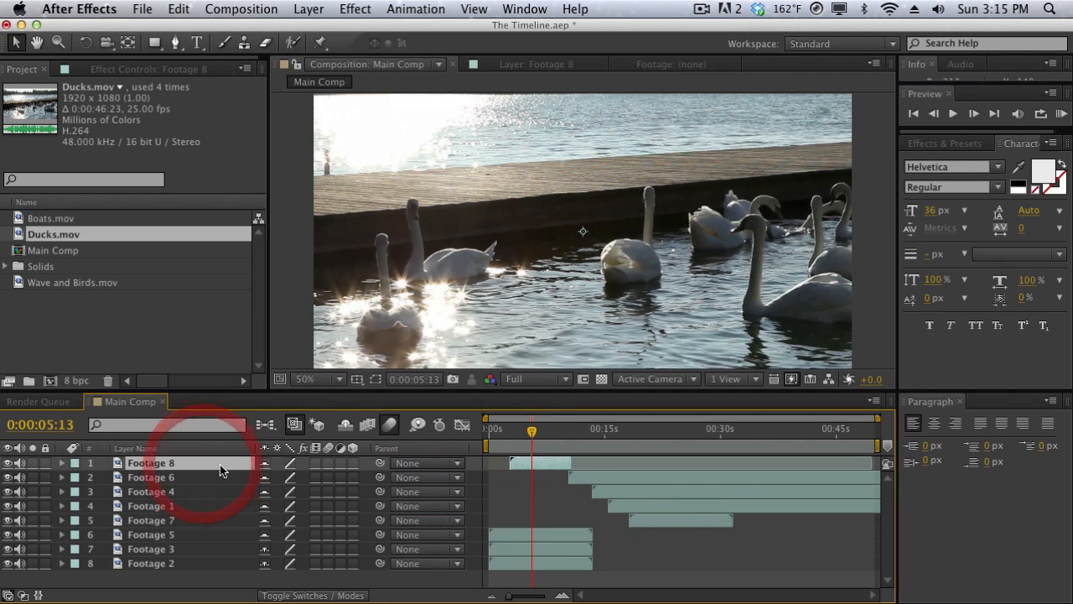
left_click_drag(529, 438, 573, 438)
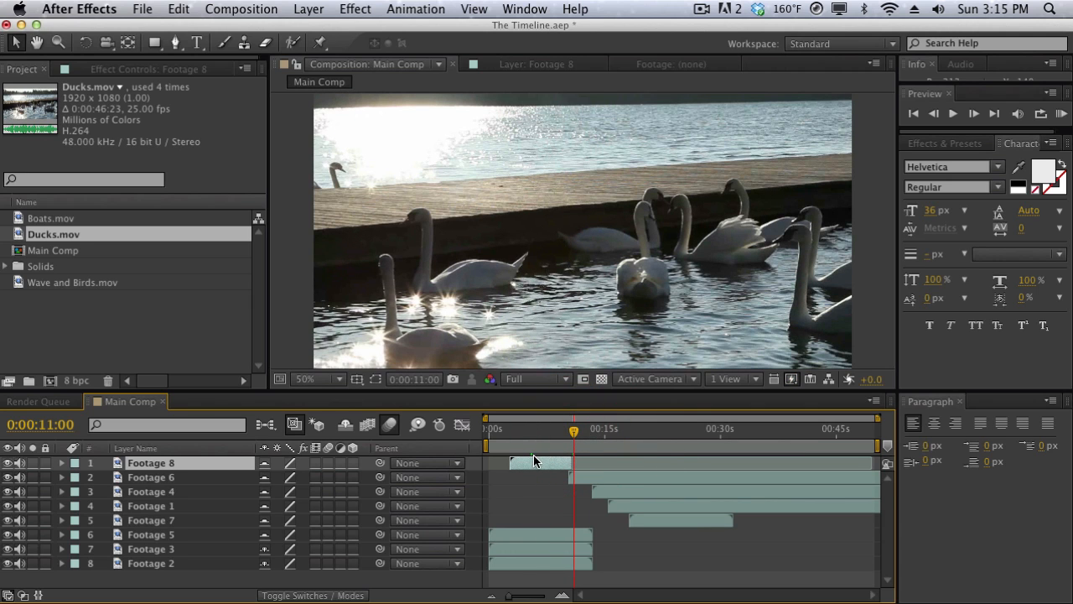
left_click(557, 431)
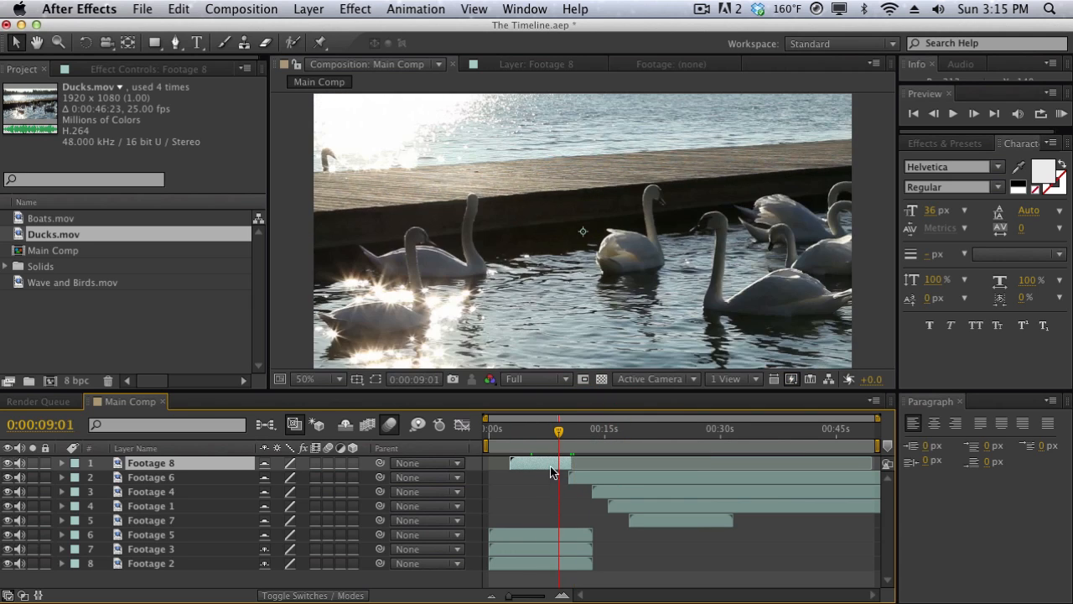
left_click_drag(547, 434, 590, 433)
Open Footage 6 in the layer viewer and look through its layer commands in the timeline, including the Switches and Effect options.
double_click(167, 478)
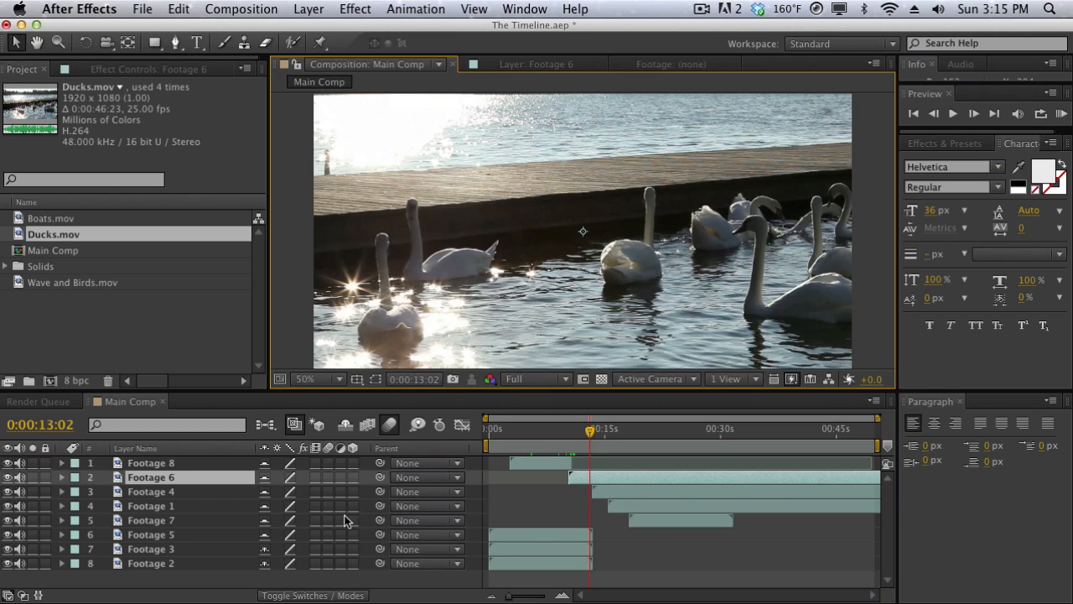
right_click(602, 479)
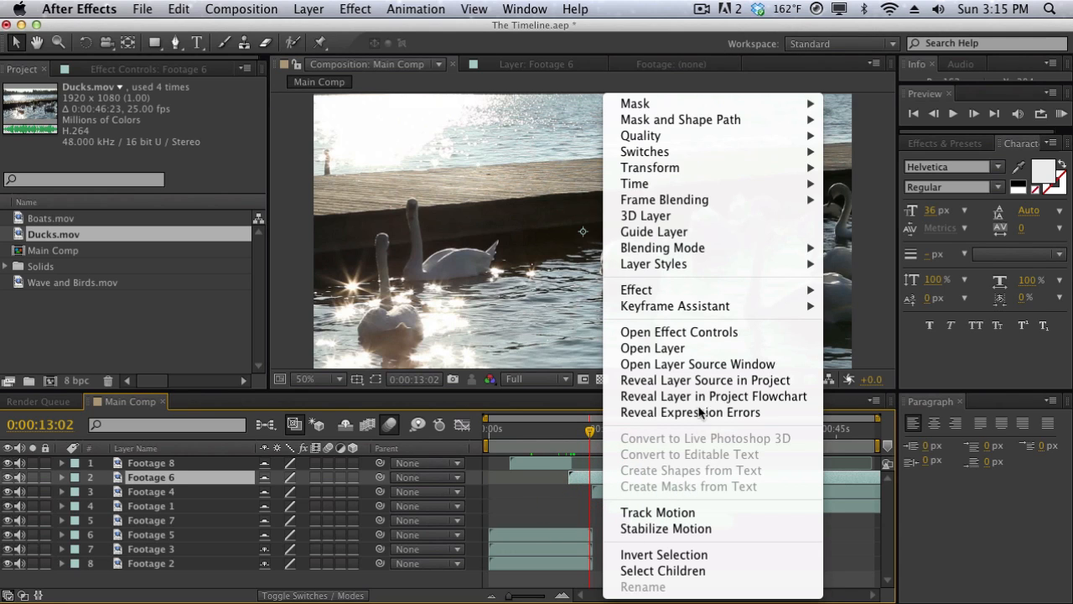
mouse_move(699, 186)
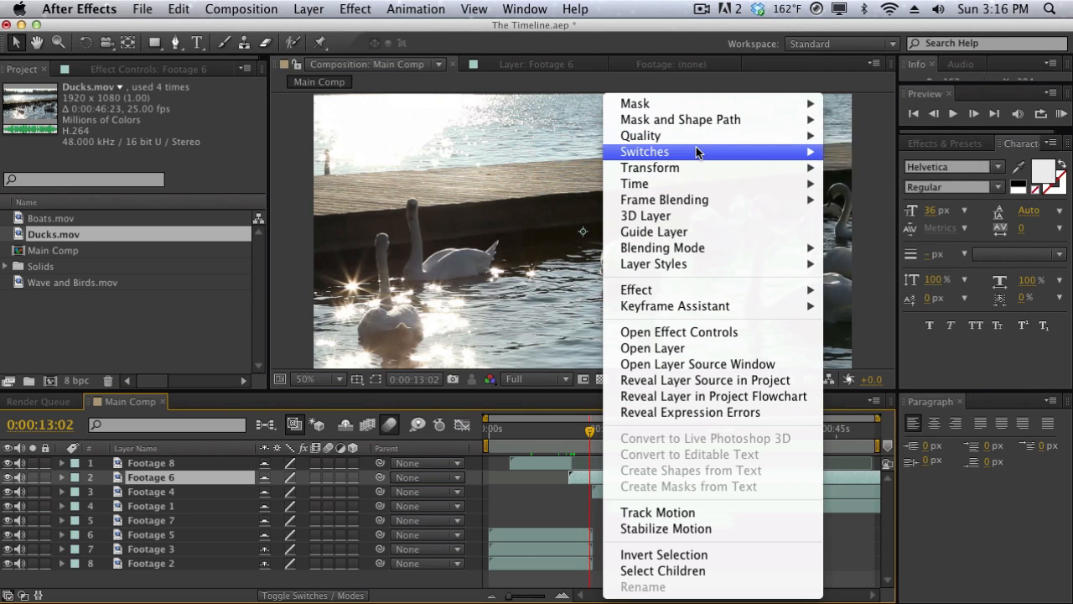
mouse_move(697, 151)
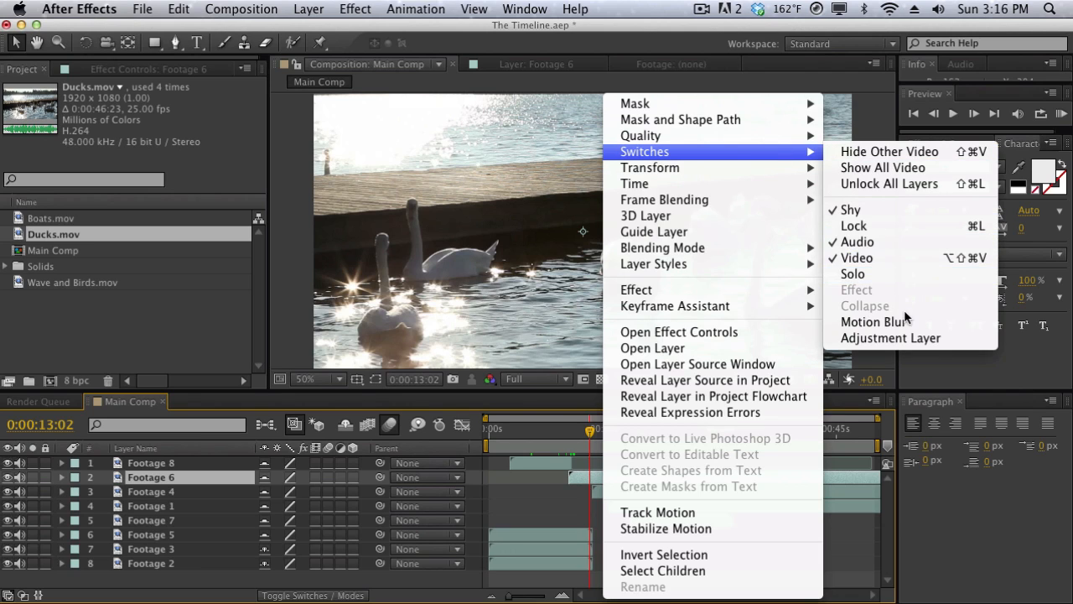
mouse_move(662, 310)
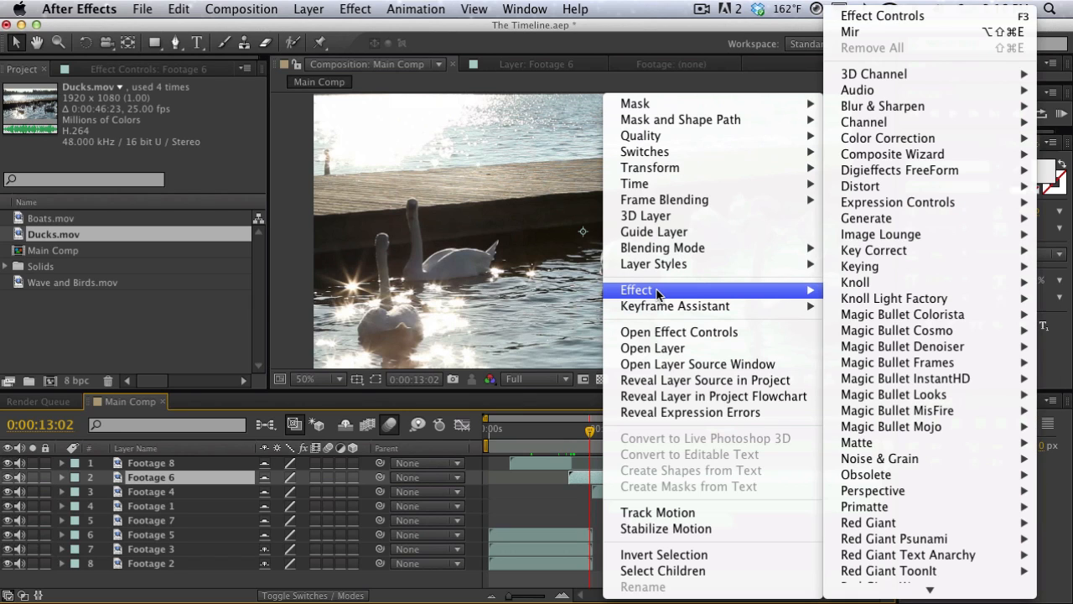
mouse_move(656, 265)
left_click(419, 305)
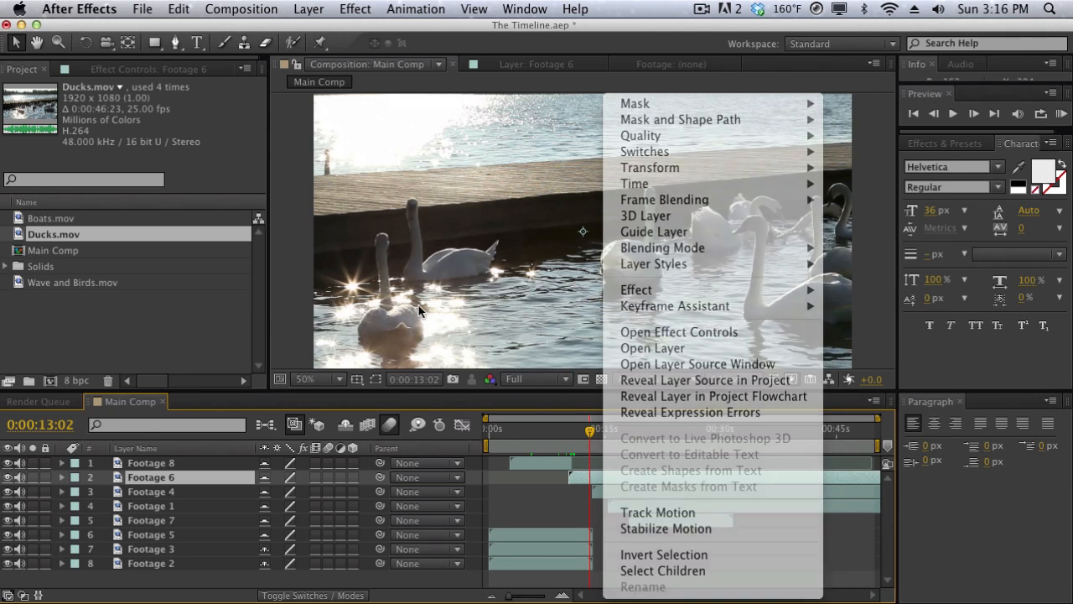